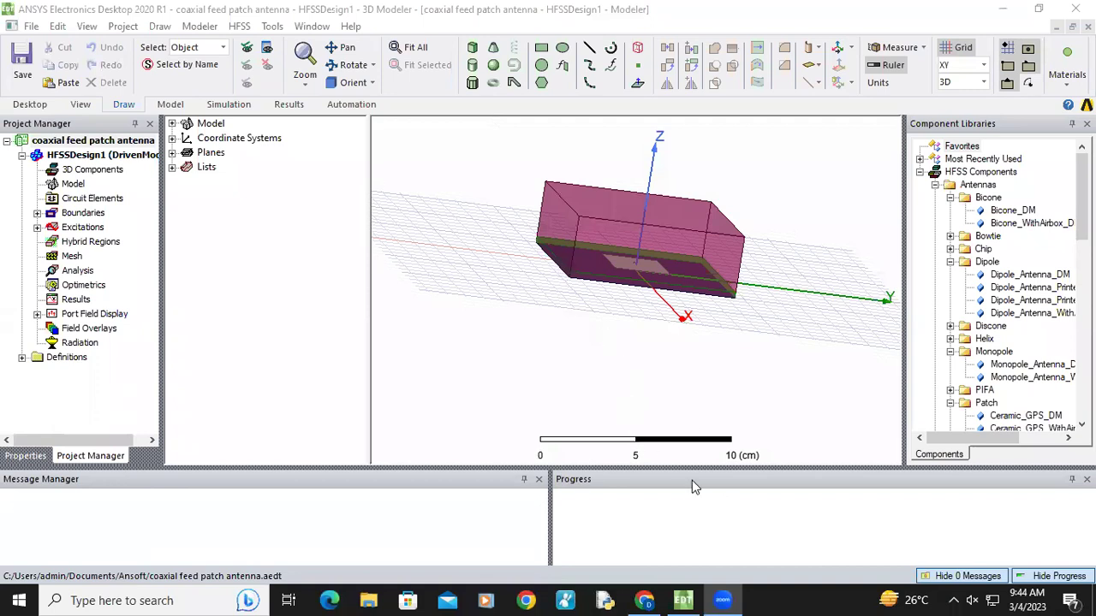
Step: Switch to face selection and select two adjacent side faces of the air box around the patch antenna
click(354, 64)
drag(702, 283, 707, 334)
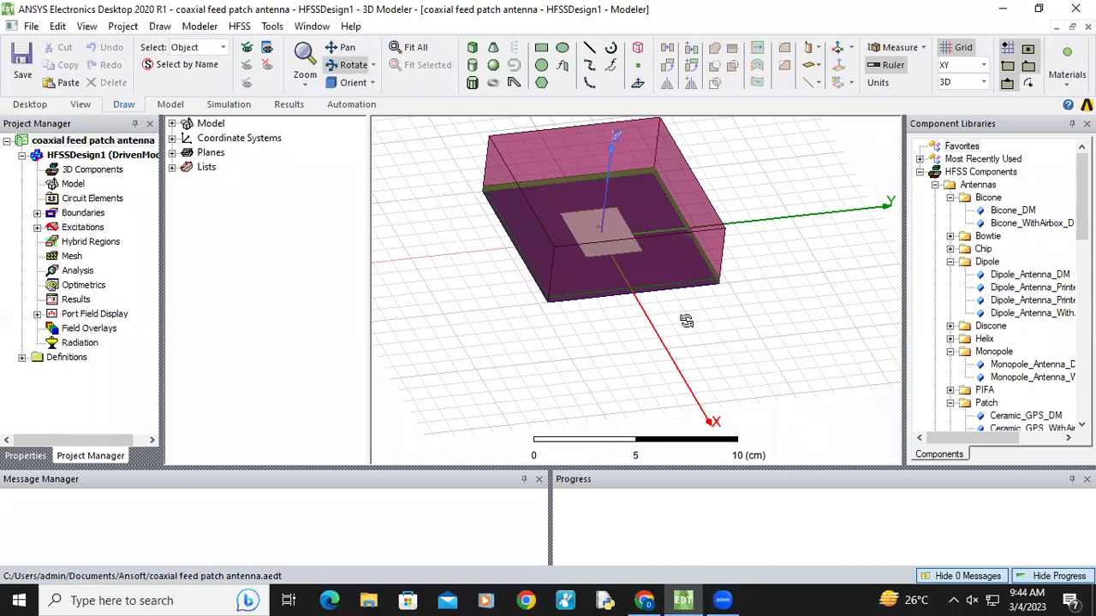
drag(686, 323, 672, 355)
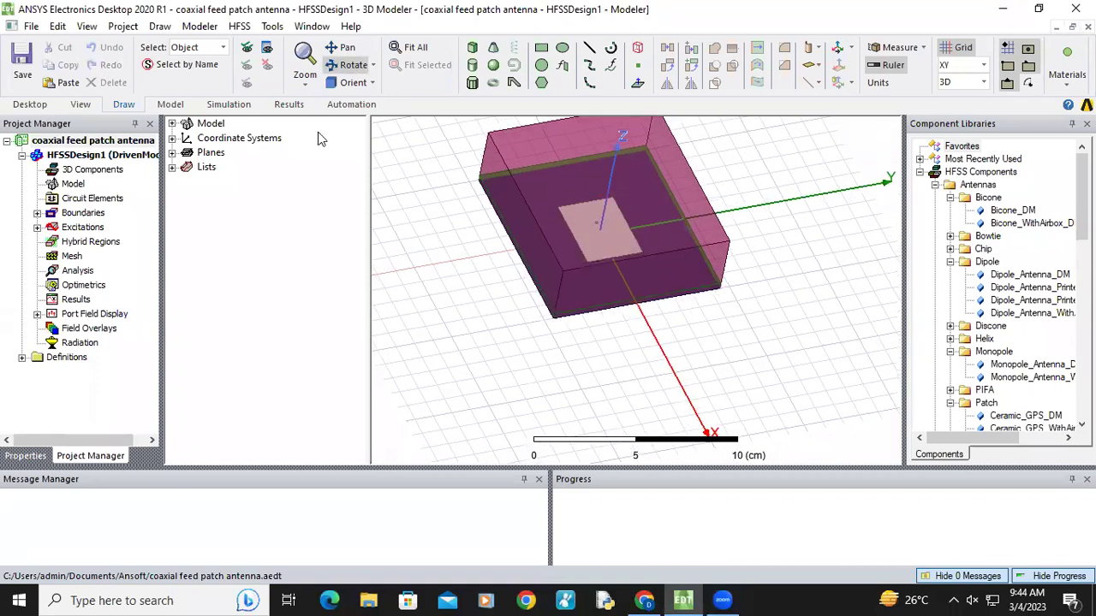
click(343, 47)
drag(583, 205, 579, 269)
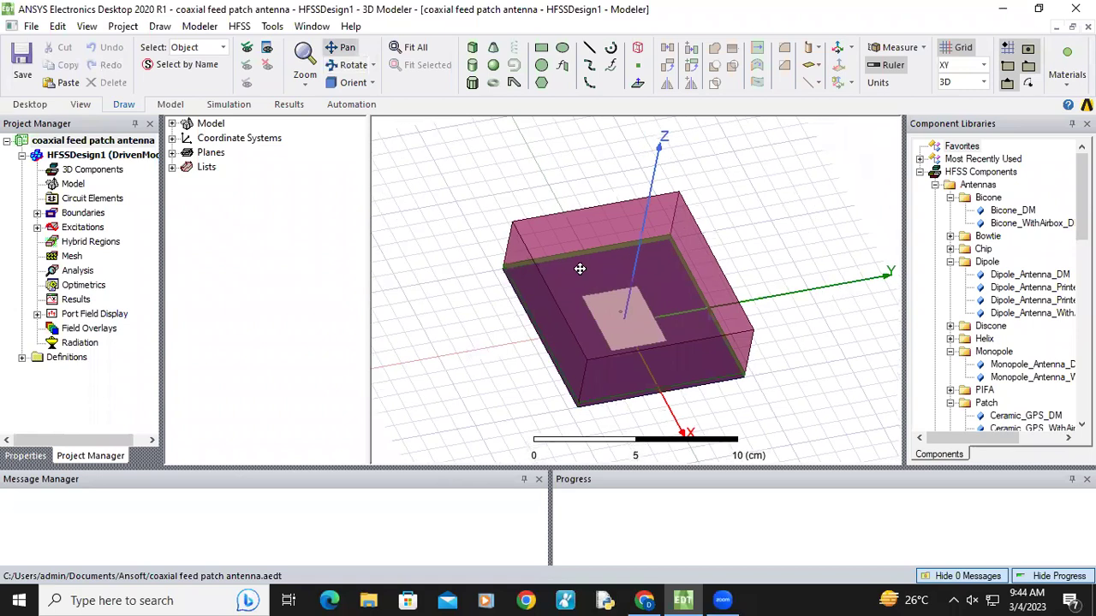
key(f)
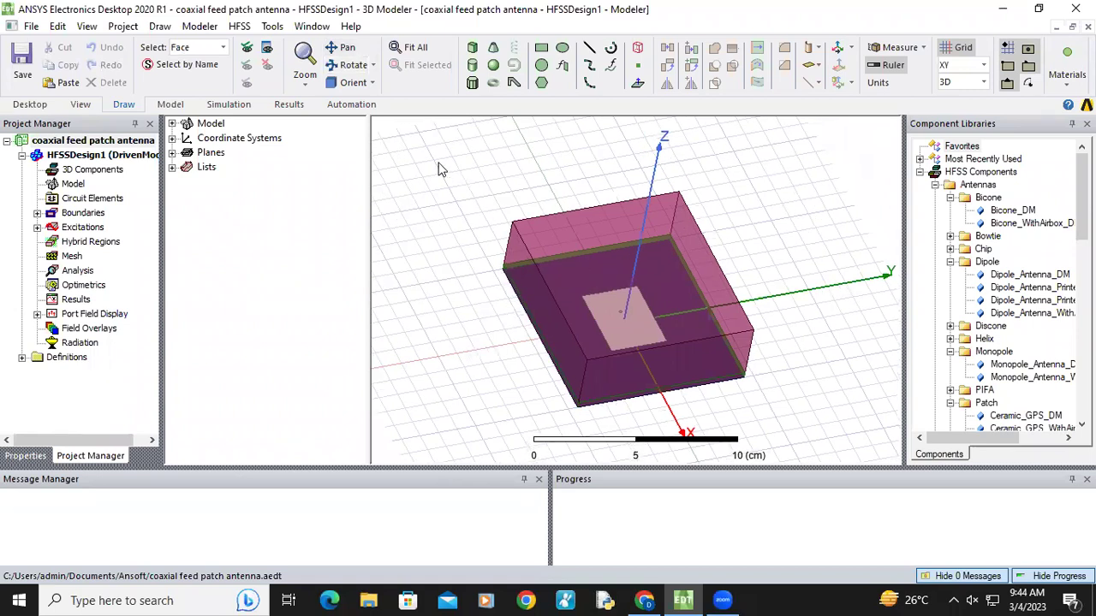
click(558, 310)
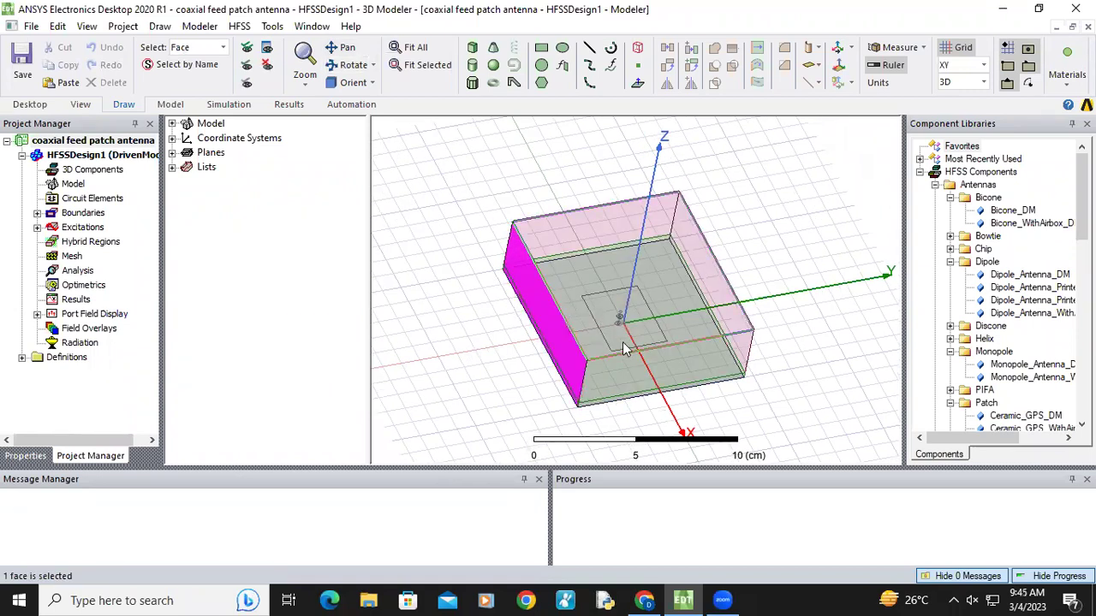
ctrl+click(637, 367)
Step: Add the remaining two side faces of the air box to the selection
click(352, 65)
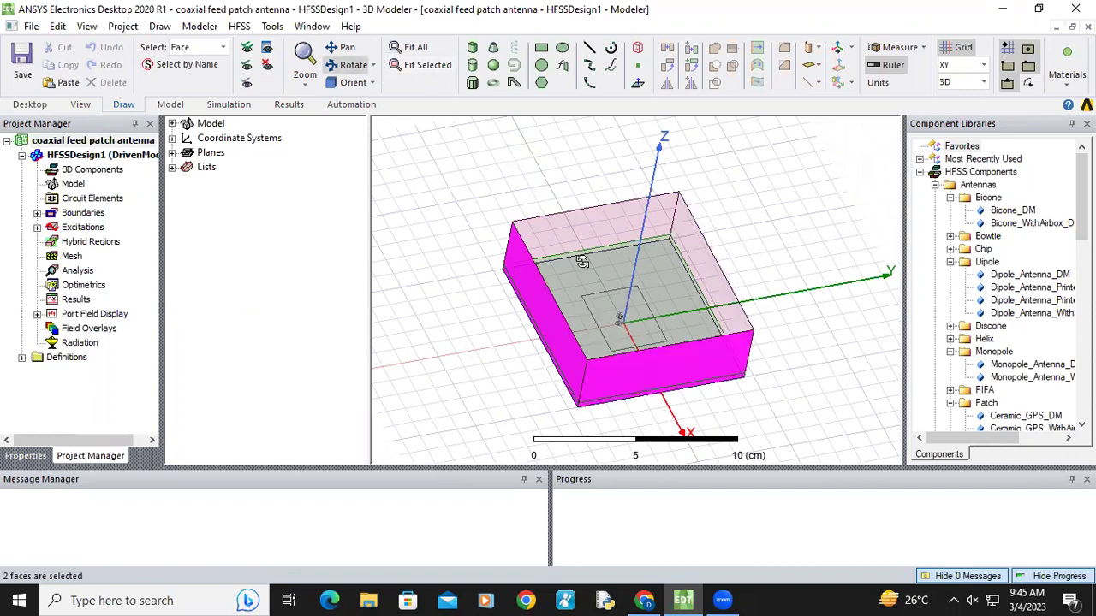
drag(587, 284, 677, 313)
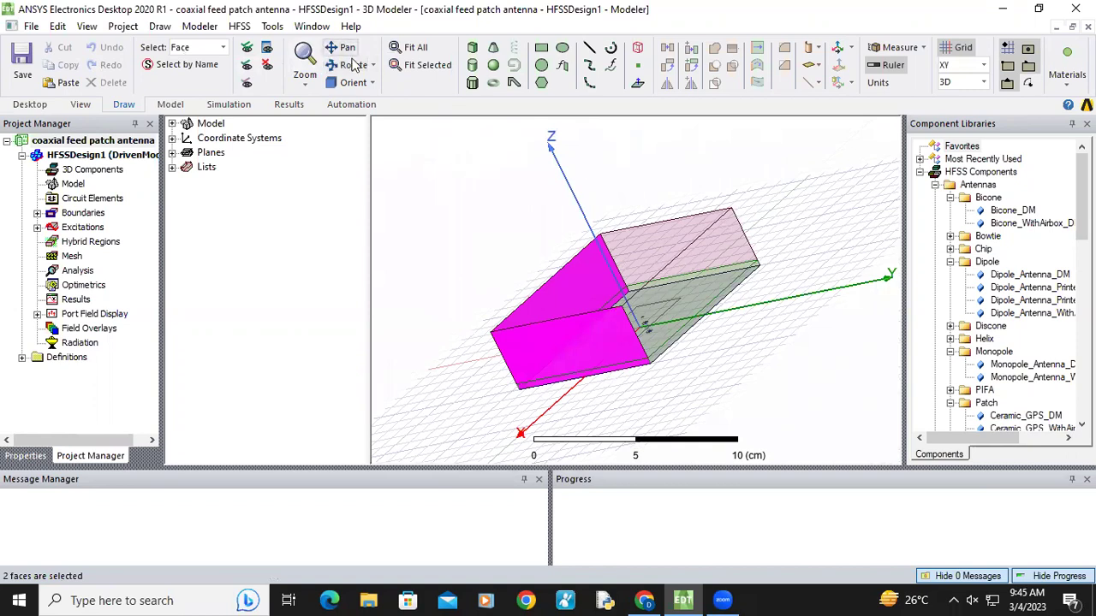
ctrl+click(668, 310)
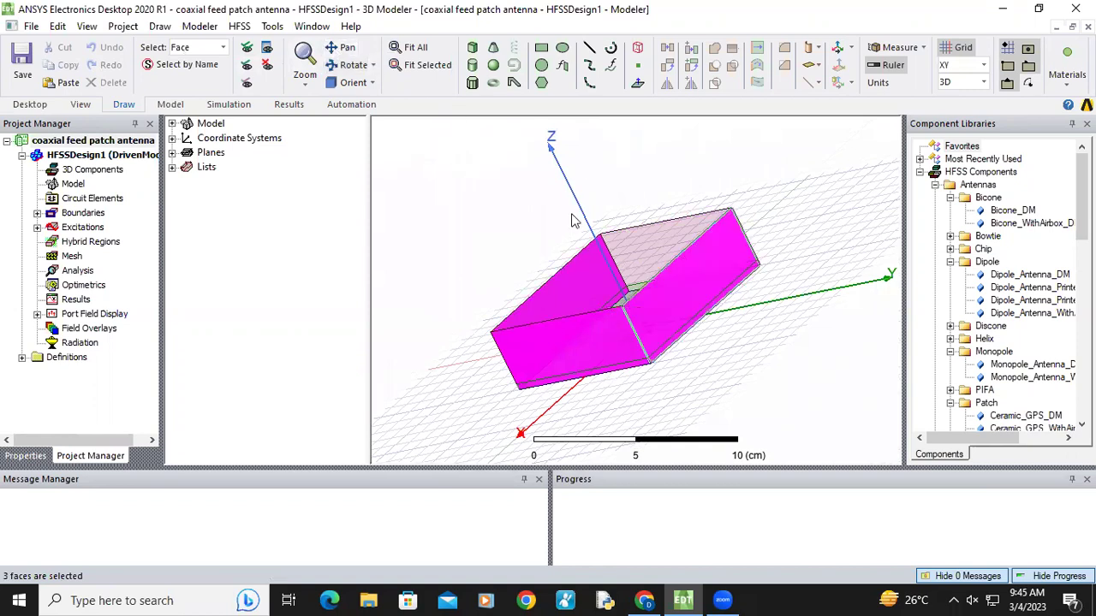
click(351, 65)
drag(684, 254, 438, 137)
drag(663, 259, 624, 303)
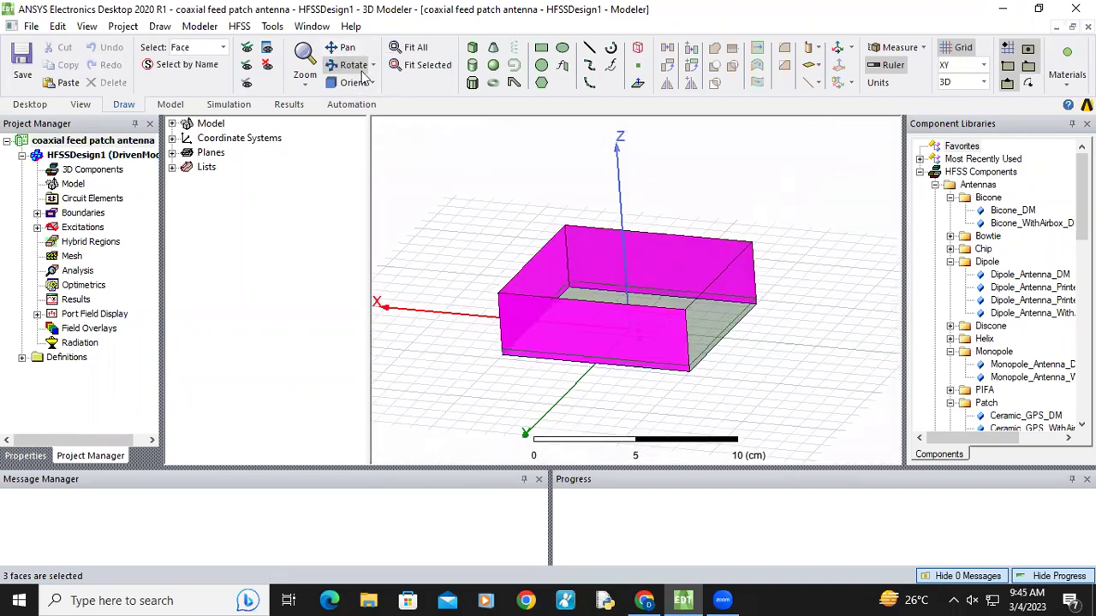
click(340, 48)
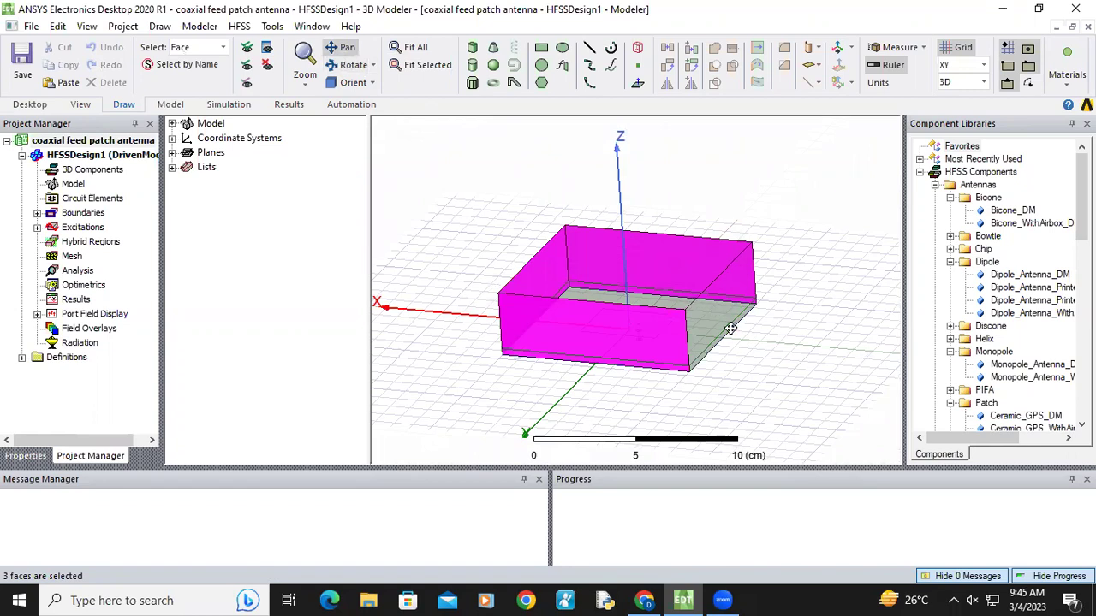
click(346, 50)
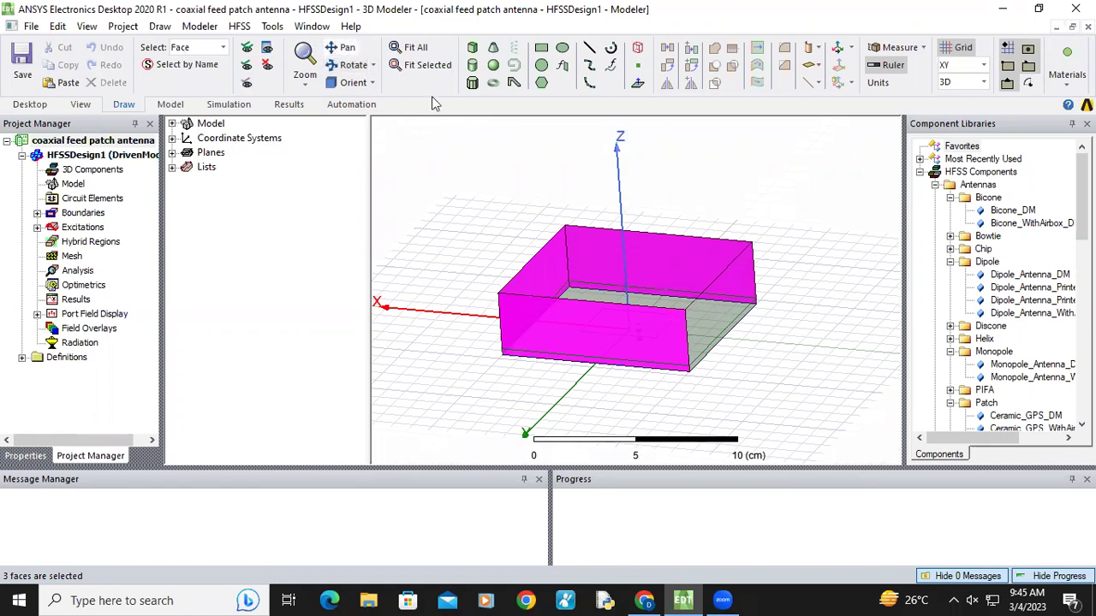
ctrl+click(712, 316)
Step: Add the air box's top face to the selection and check the selected faces from several angles
click(354, 74)
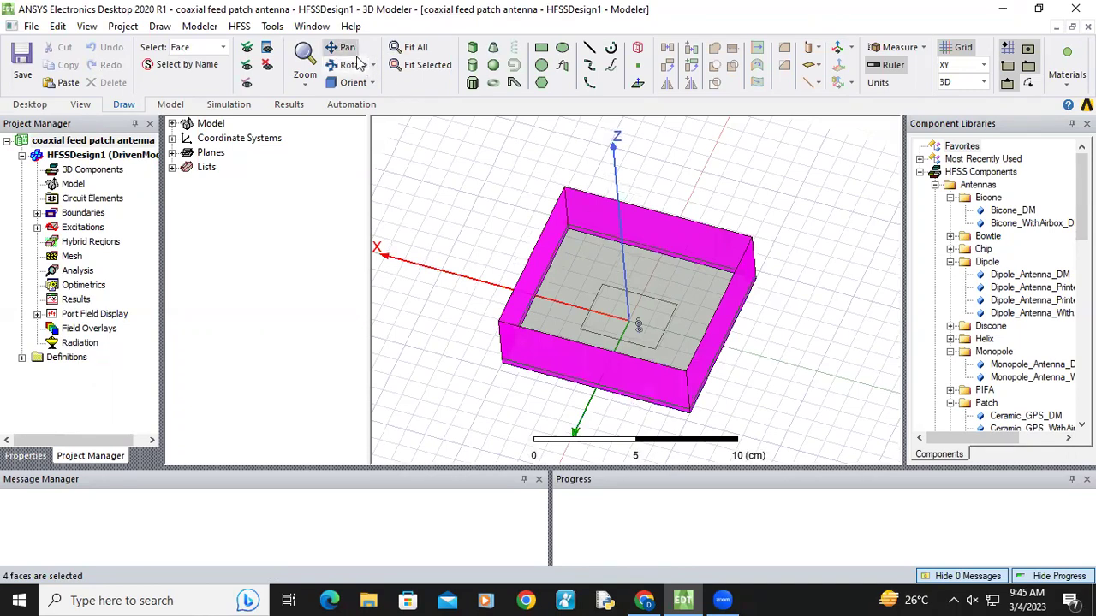
ctrl+click(614, 281)
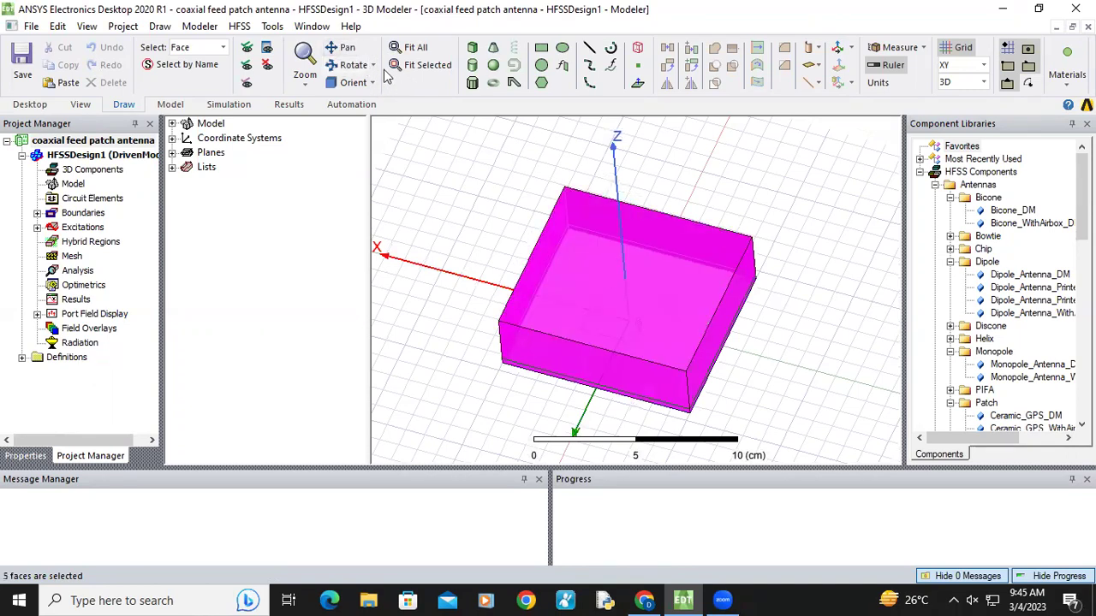
click(354, 65)
drag(669, 261, 839, 274)
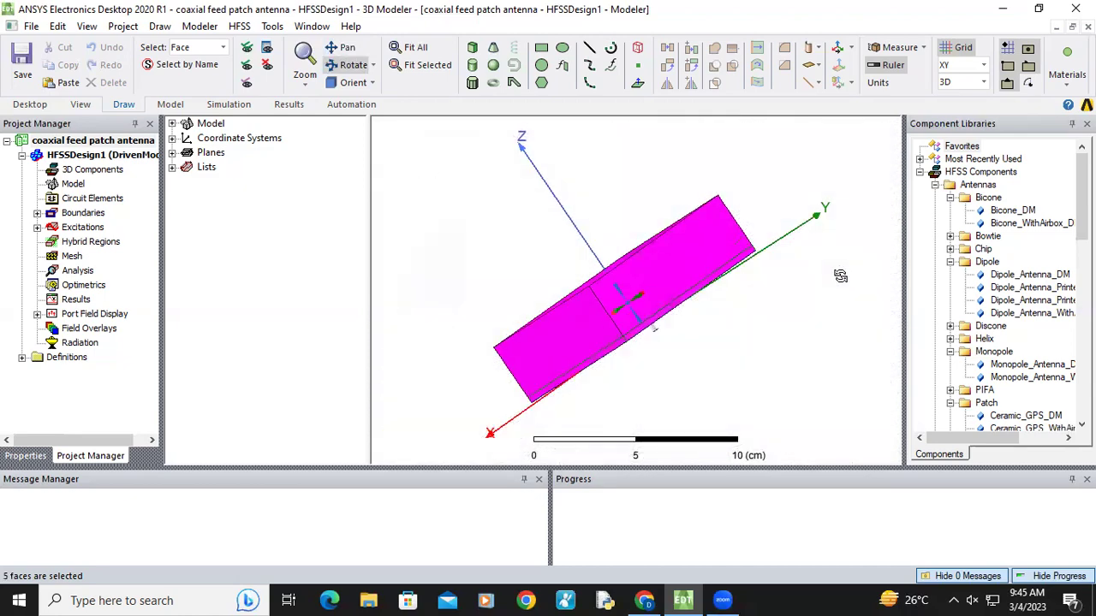
drag(642, 256, 375, 202)
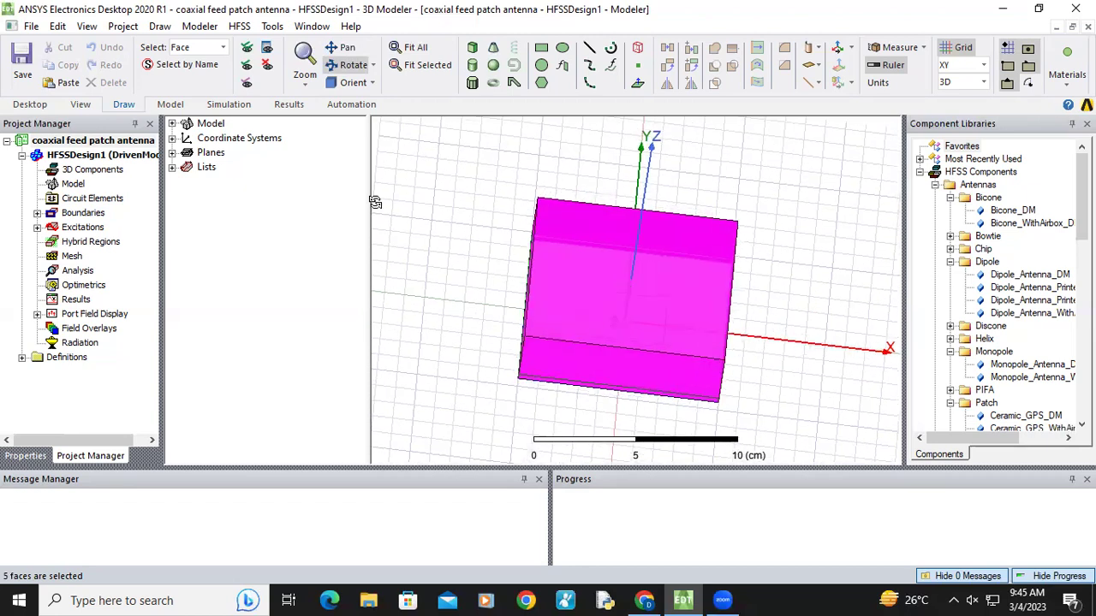
Step: Assign a radiation boundary to the selected side and top faces of the air box, keeping the default name
right_click(585, 290)
mouse_move(677, 434)
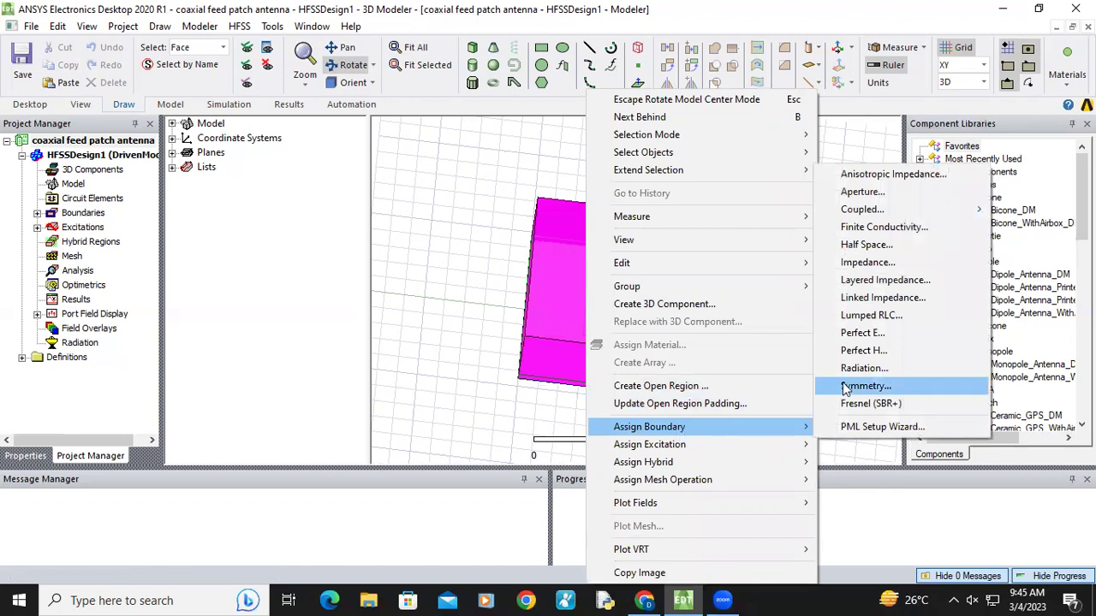
click(865, 368)
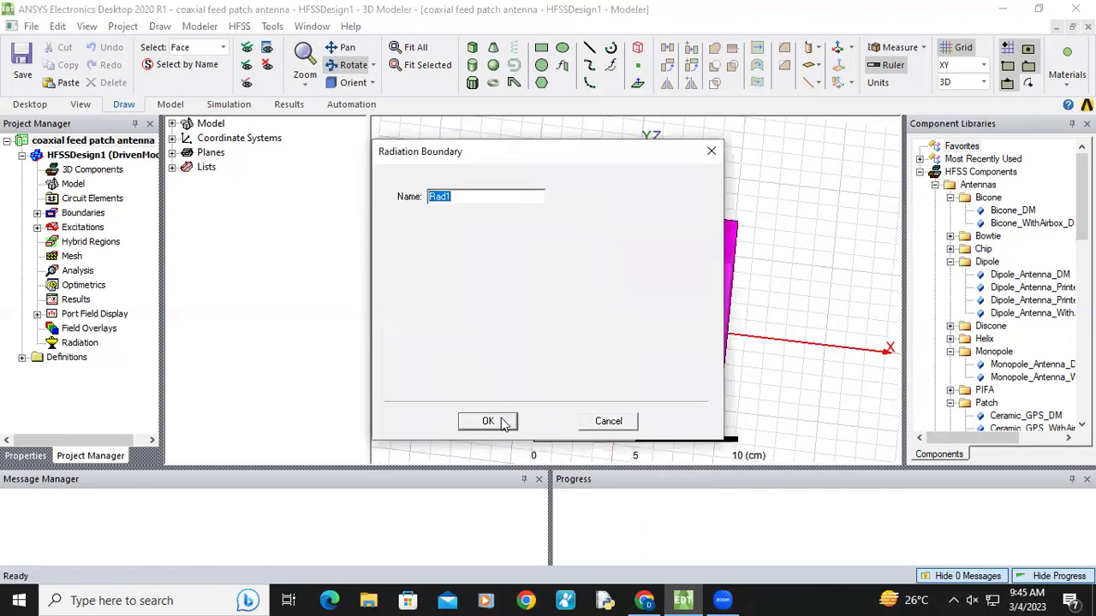
click(492, 421)
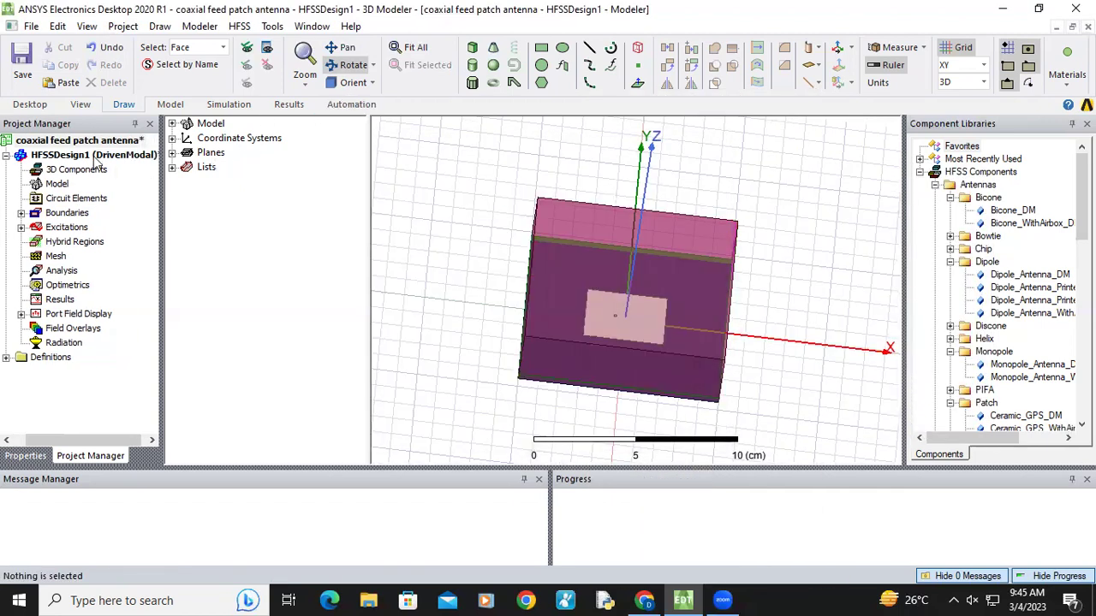
Step: Highlight the new radiation boundary in the model and examine which air box faces it covers
click(20, 213)
click(71, 256)
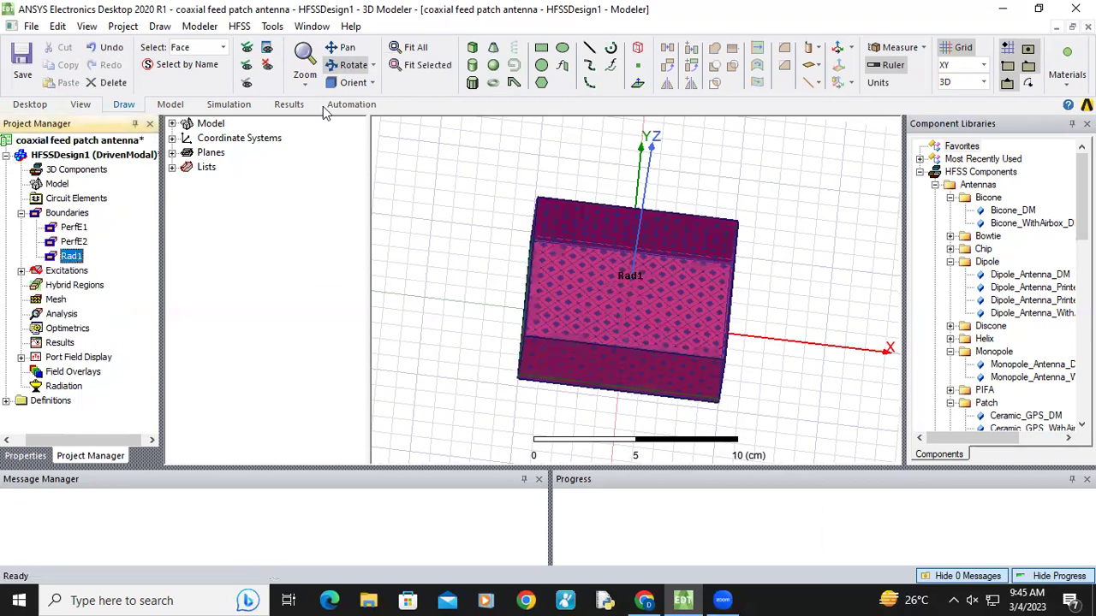
click(347, 66)
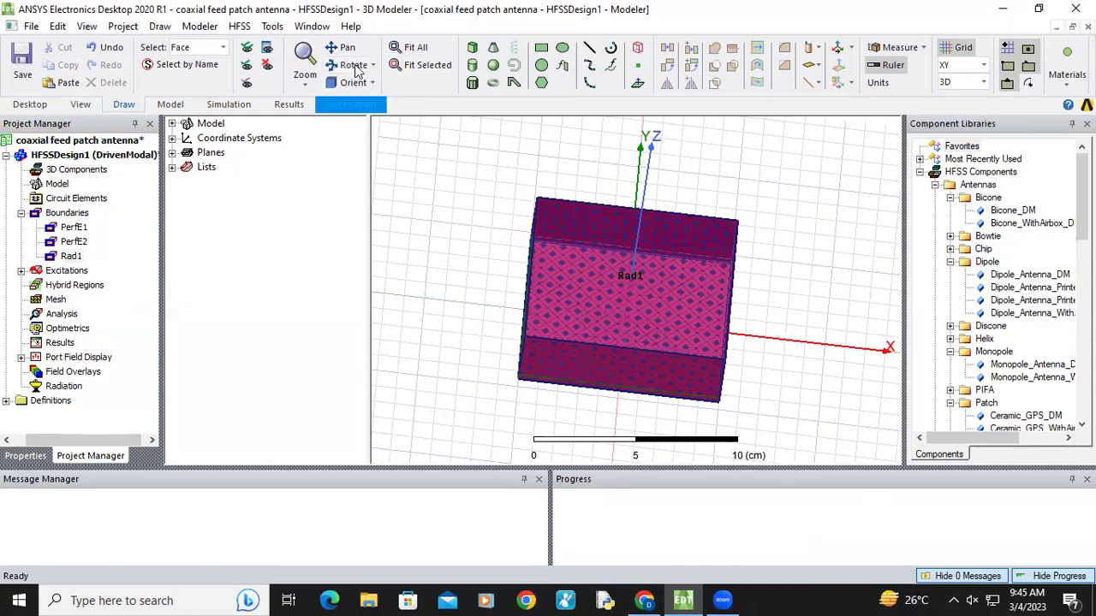
drag(552, 234, 120, 381)
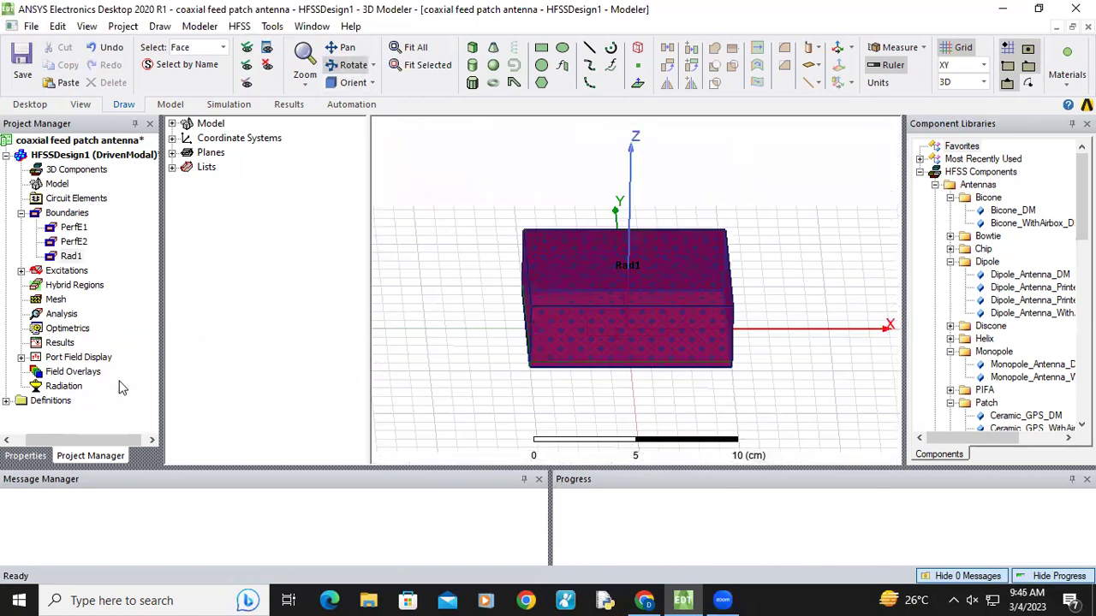
Step: Insert an infinite sphere far-field setup, keeping phi from -180 to 180 deg and changing theta's start to a negative angle
click(62, 387)
right_click(61, 387)
mouse_move(122, 419)
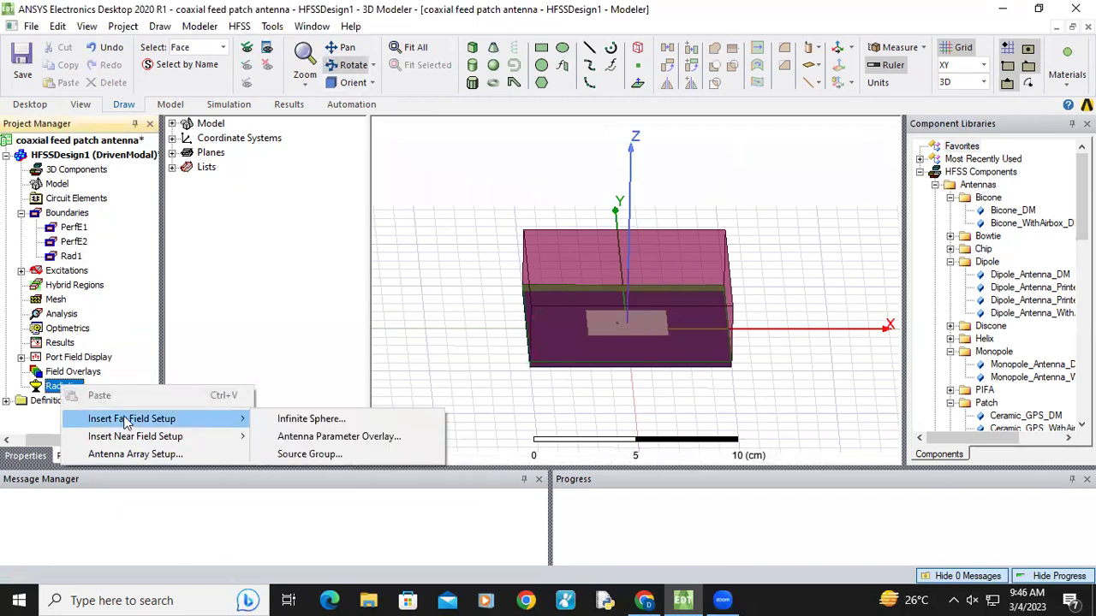
click(312, 418)
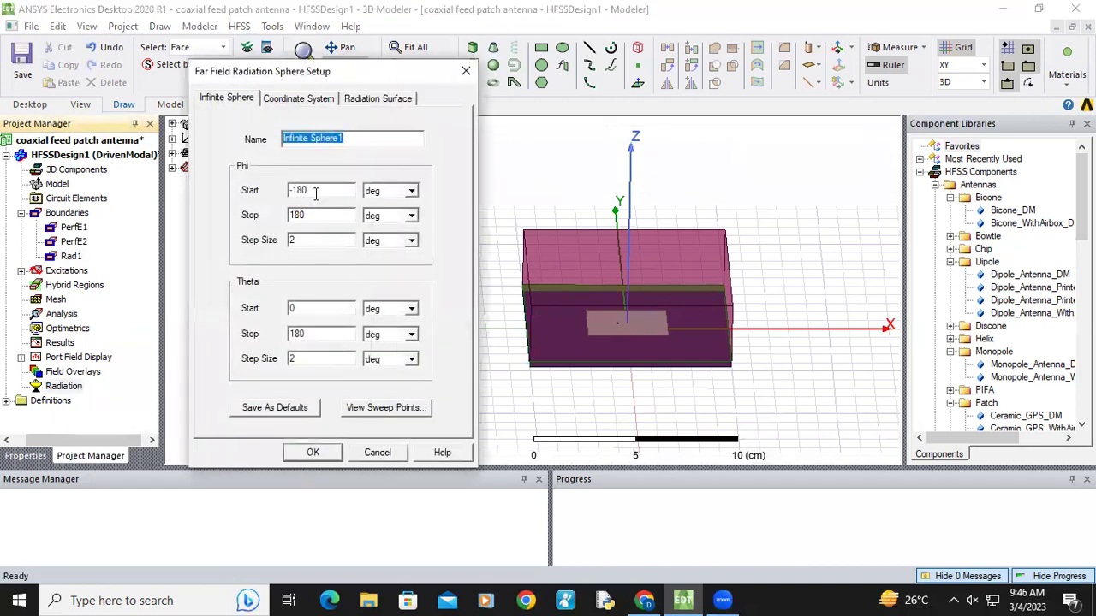
click(316, 193)
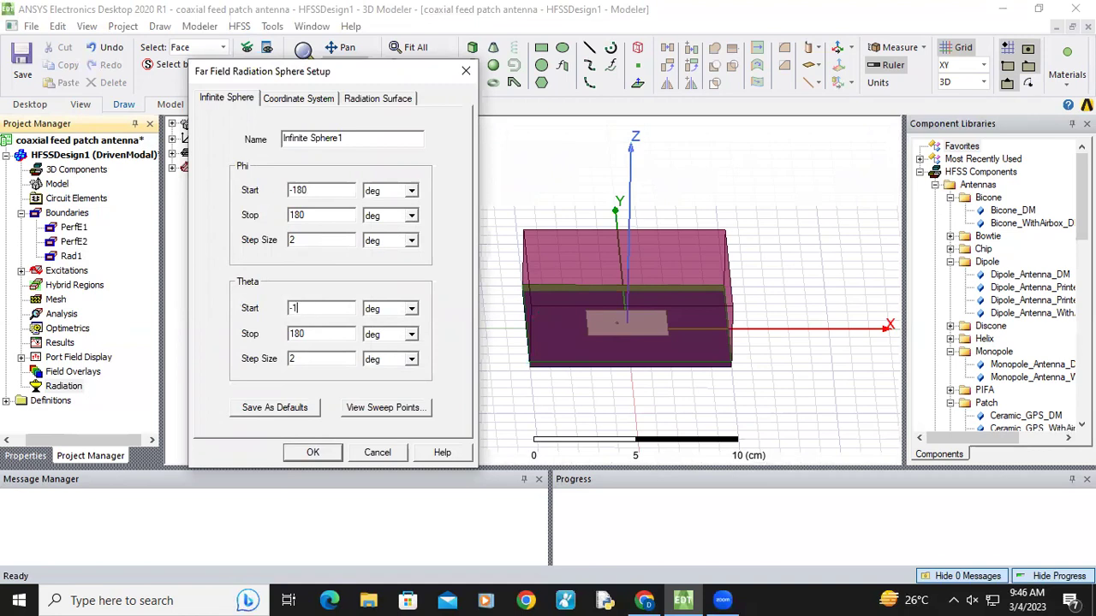
click(314, 452)
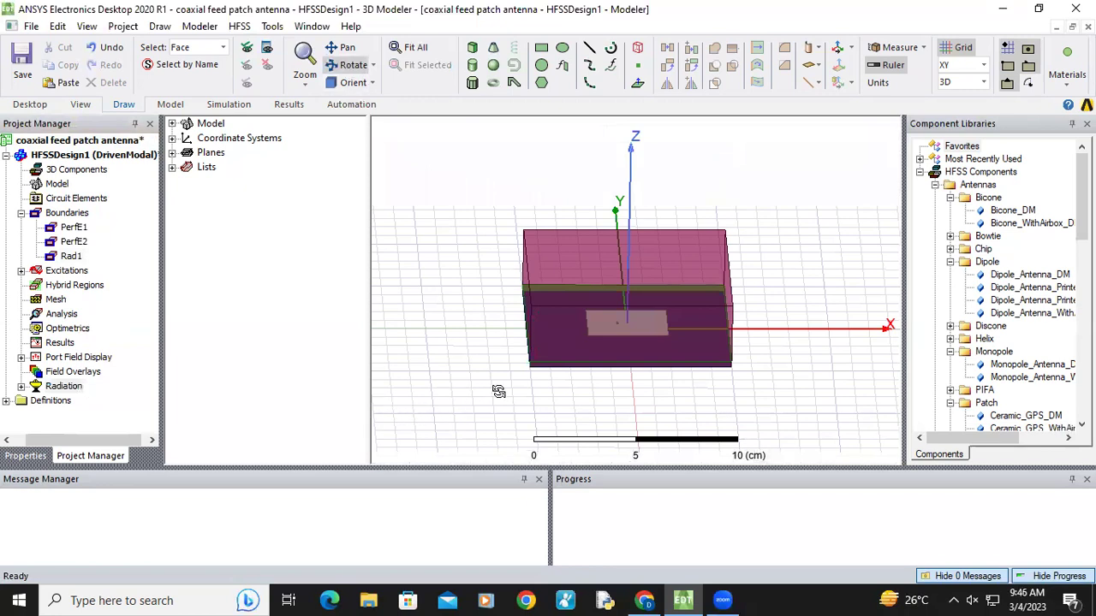
Step: Run a validation check on the antenna design and close its report
drag(577, 370, 577, 368)
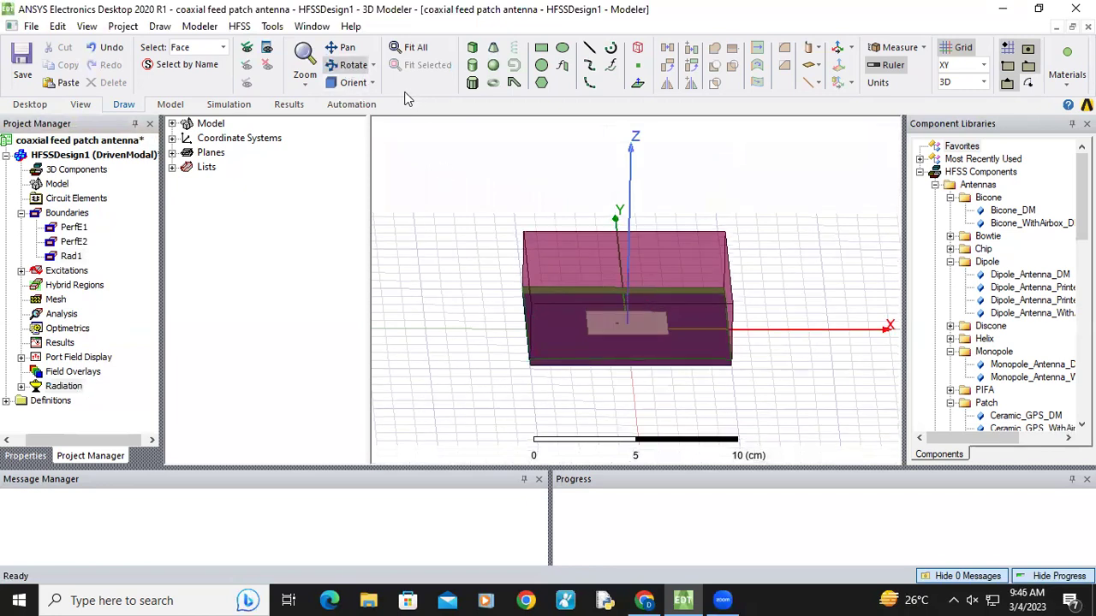
click(238, 26)
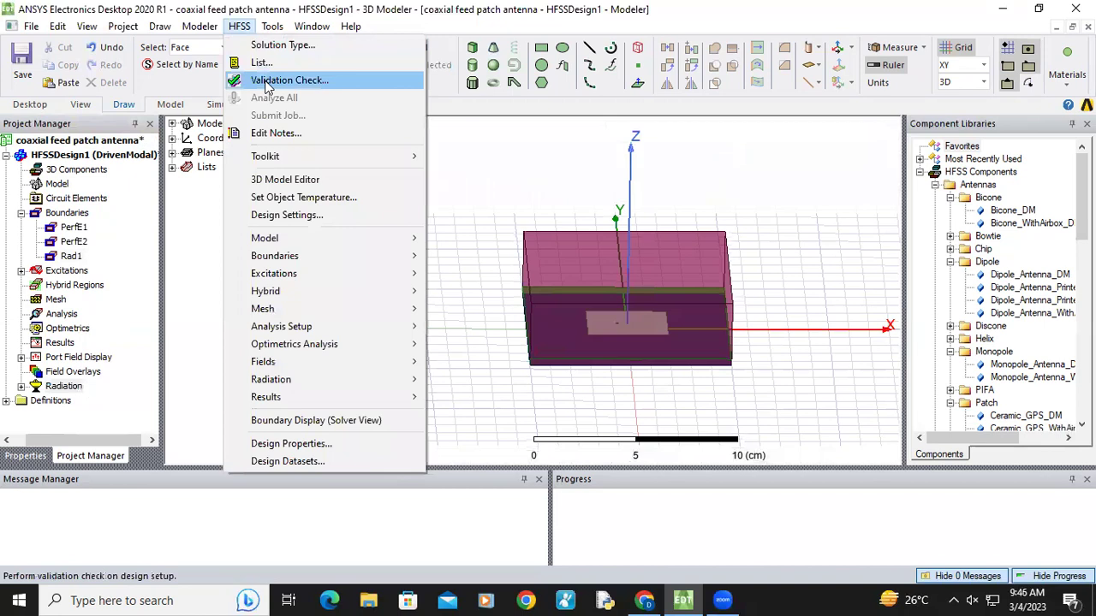
click(267, 81)
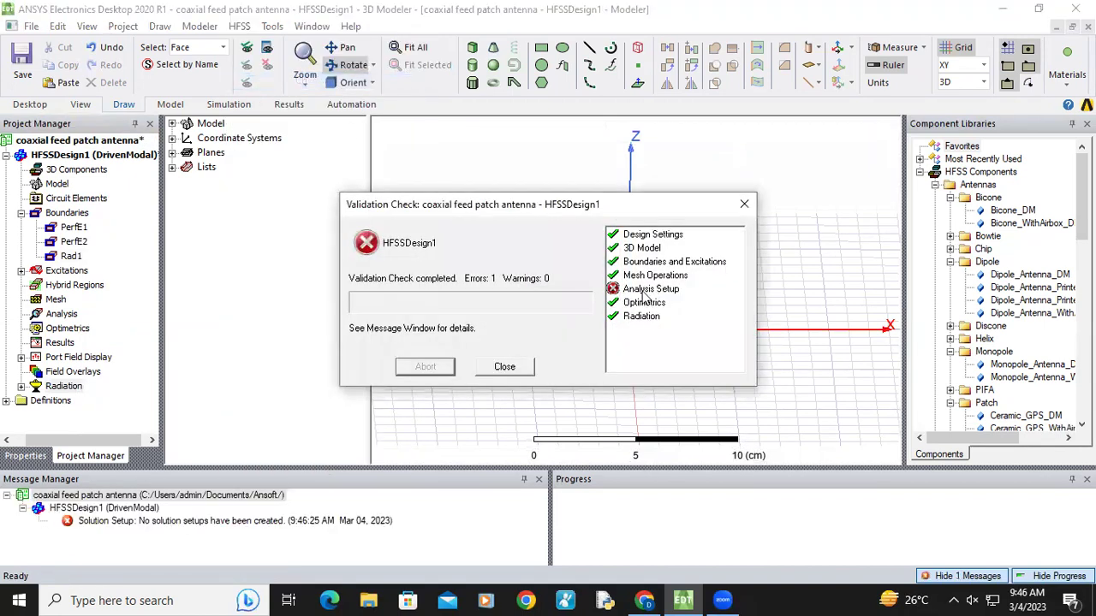
click(517, 373)
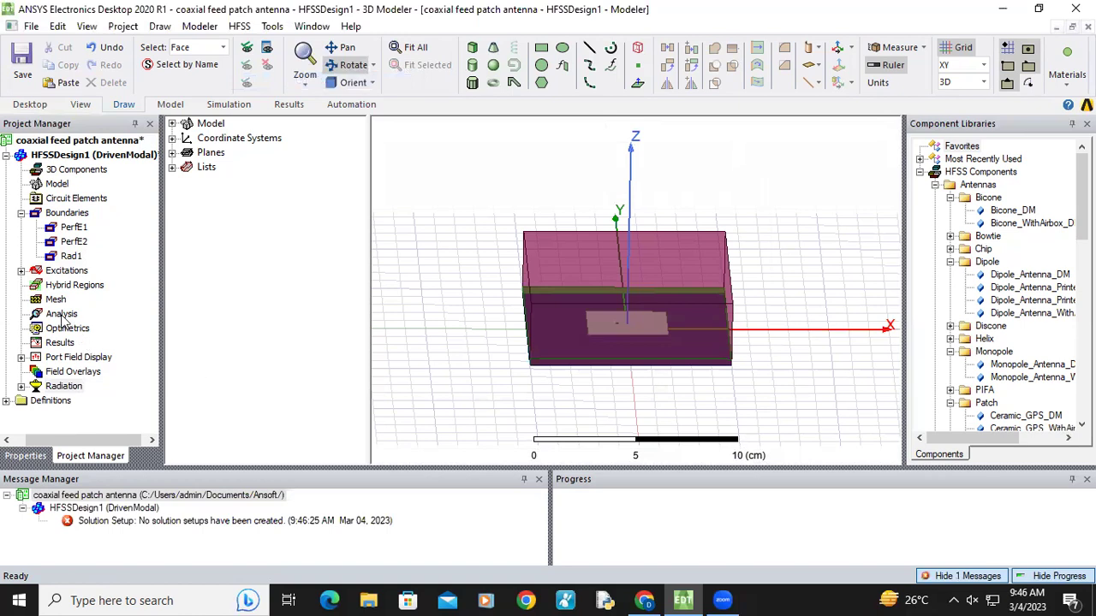
Step: Add an advanced solution setup at 2.3 GHz with 20 maximum passes and an interpolating sweep from 1.15 to 3.45 GHz with 401 points
right_click(62, 317)
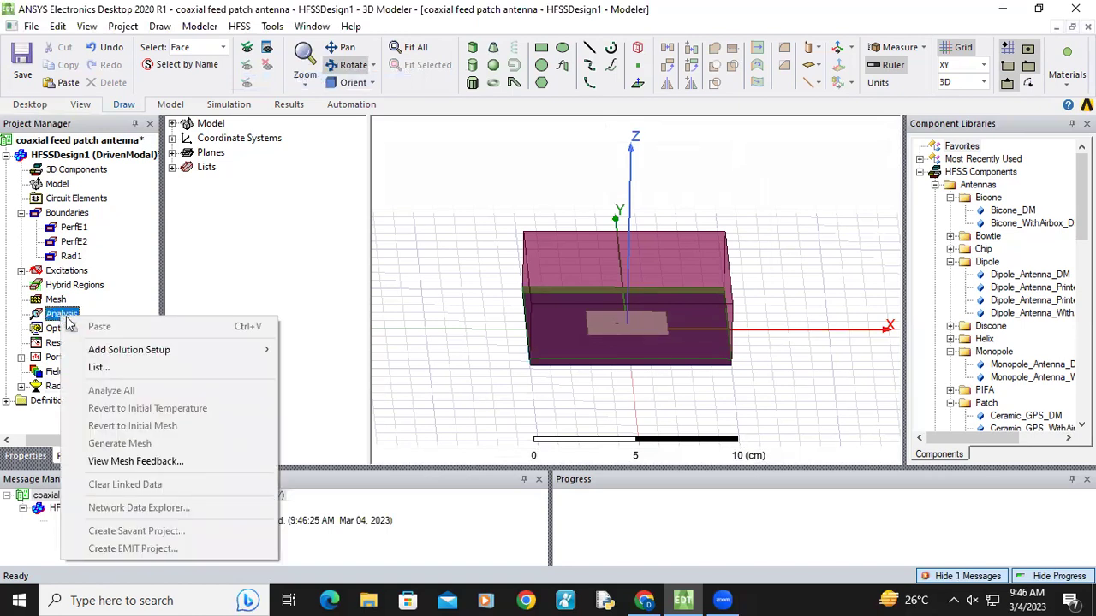
mouse_move(160, 350)
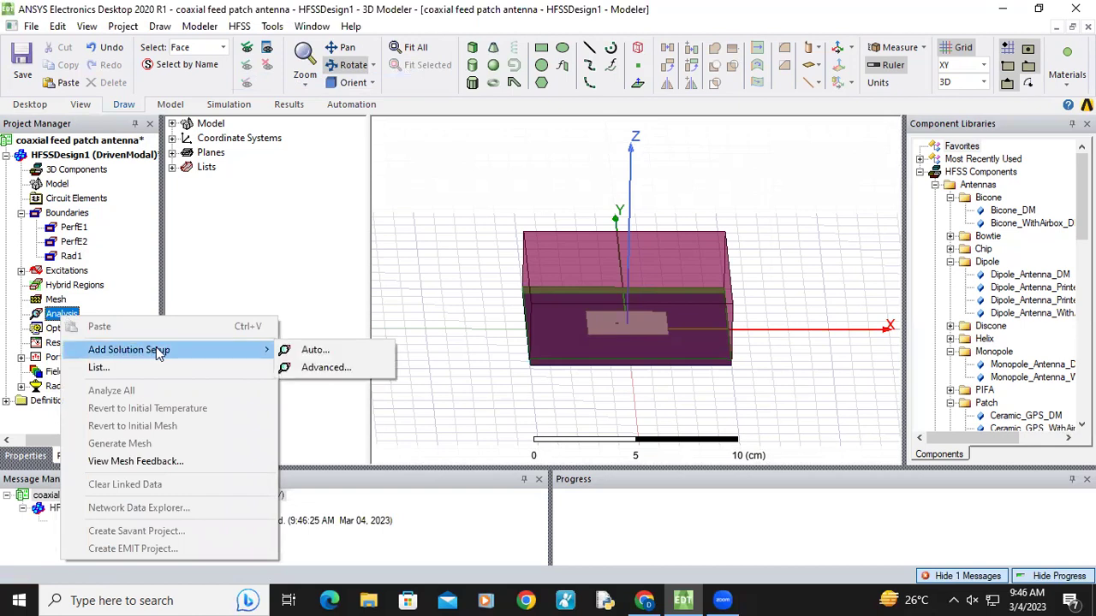
click(334, 369)
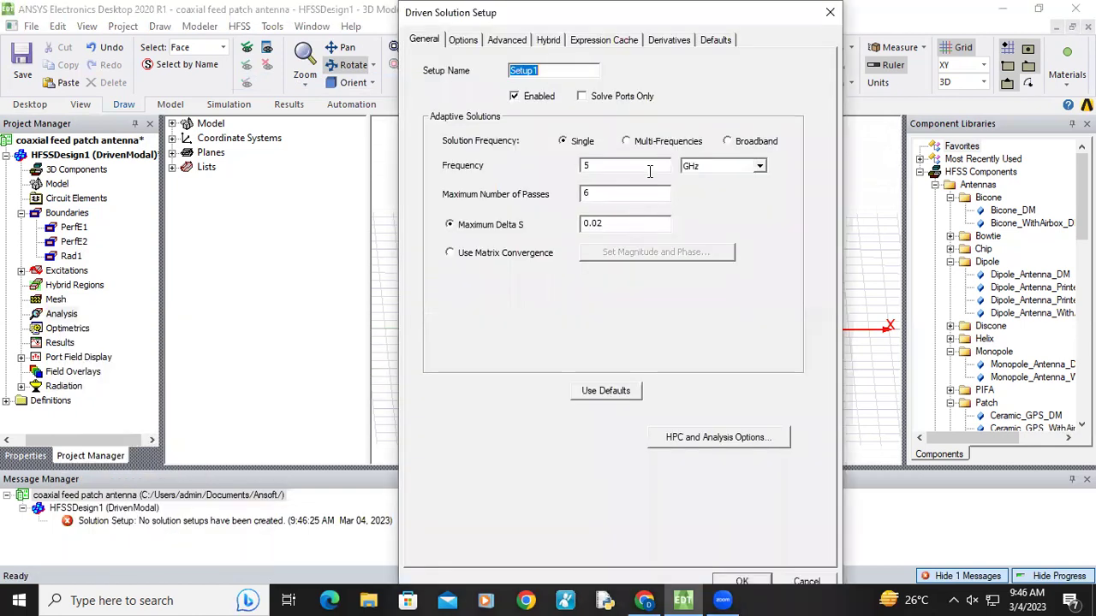
click(601, 167)
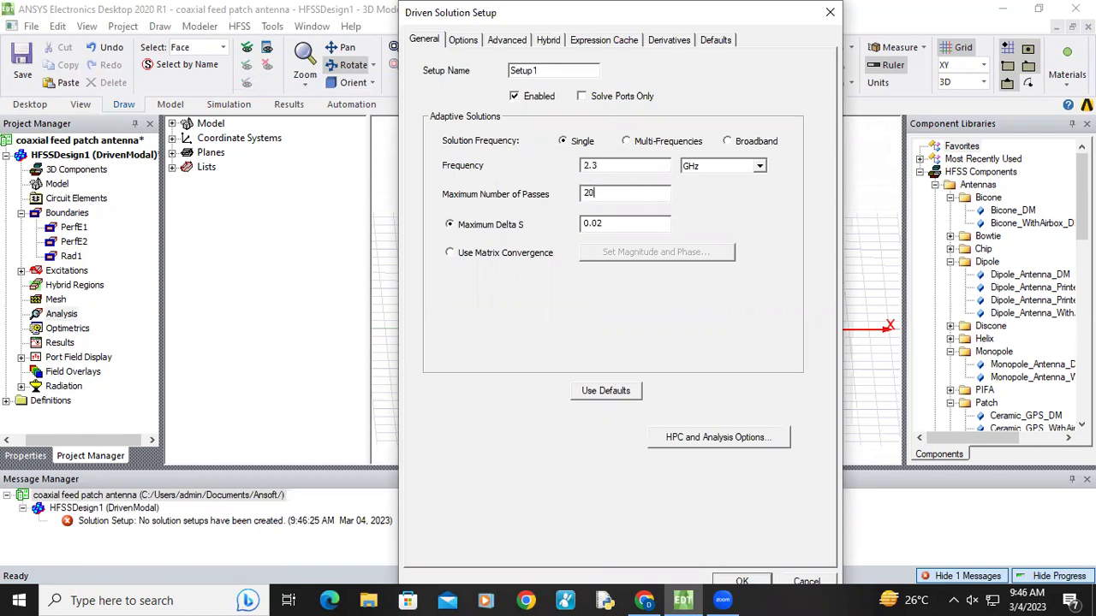
click(741, 581)
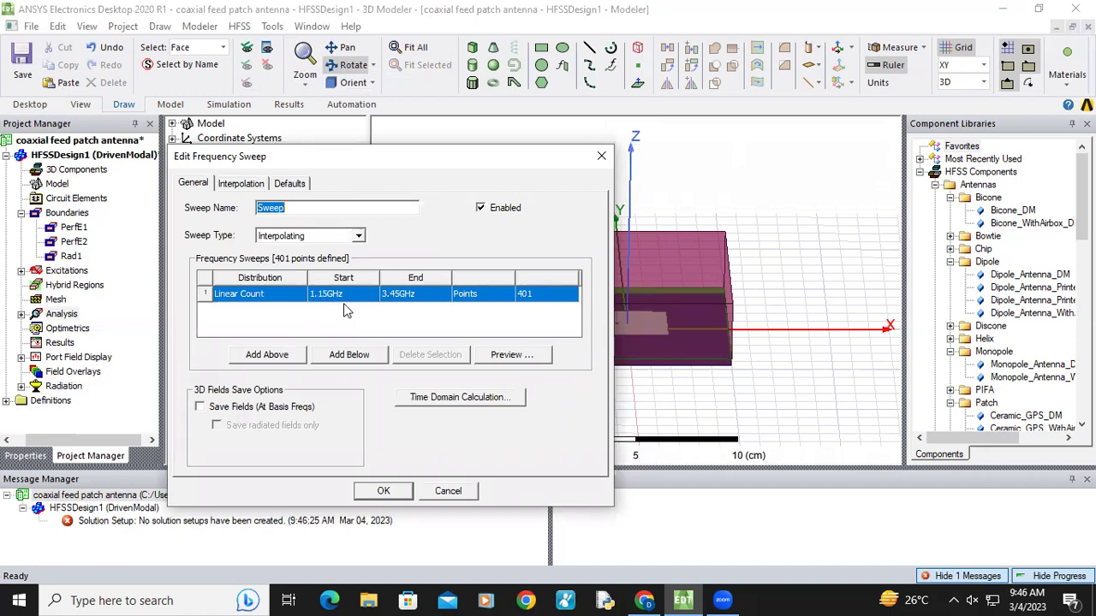
click(383, 493)
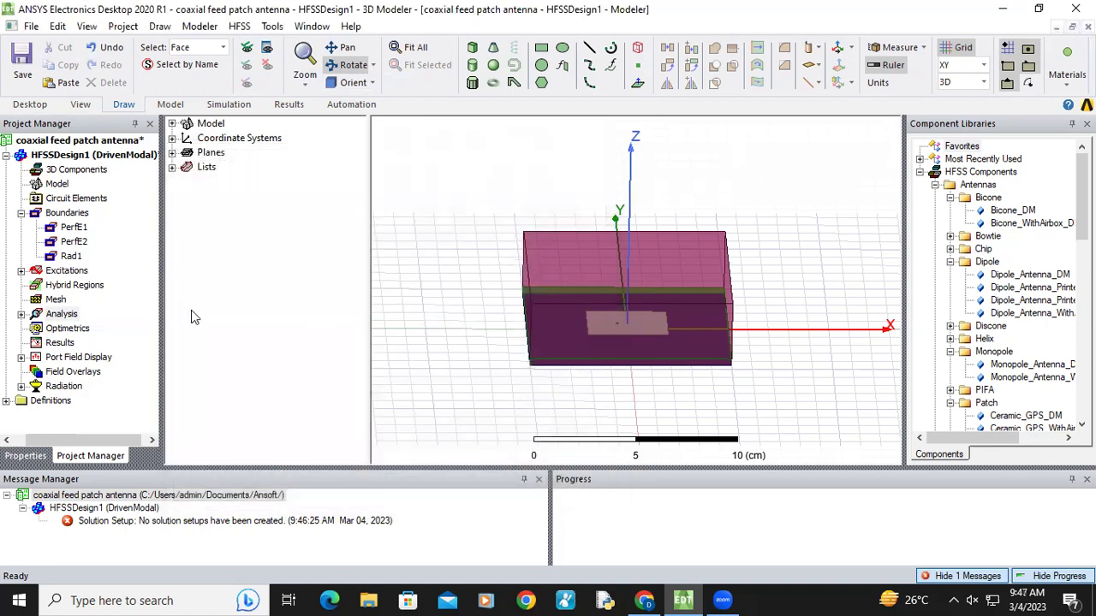
Step: Run a validation check on the design, close its report and analyze all setups to solve the antenna
click(239, 26)
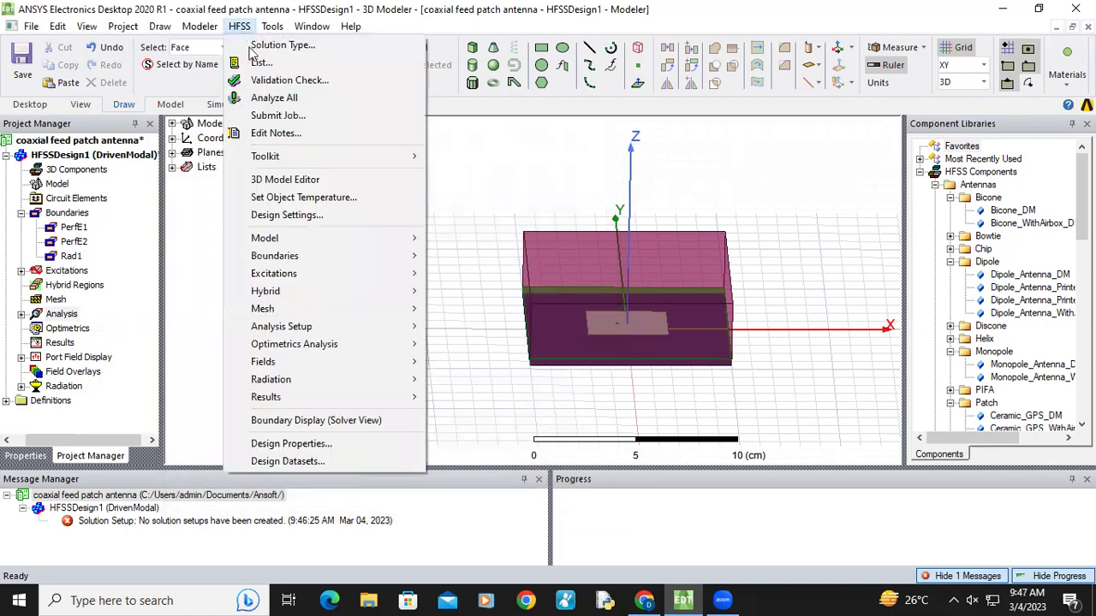
click(276, 80)
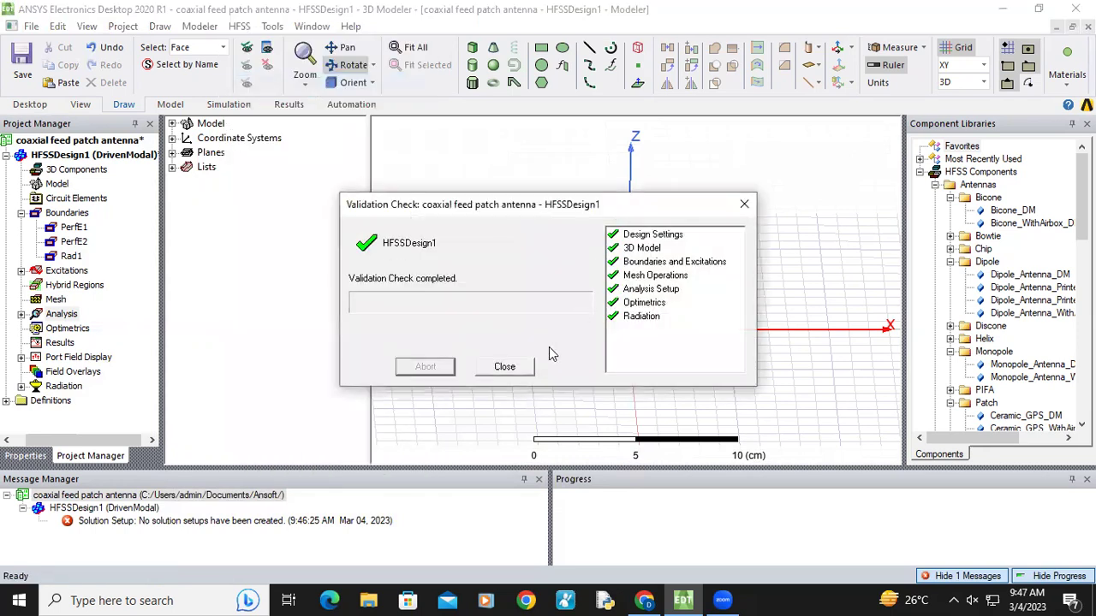
click(504, 366)
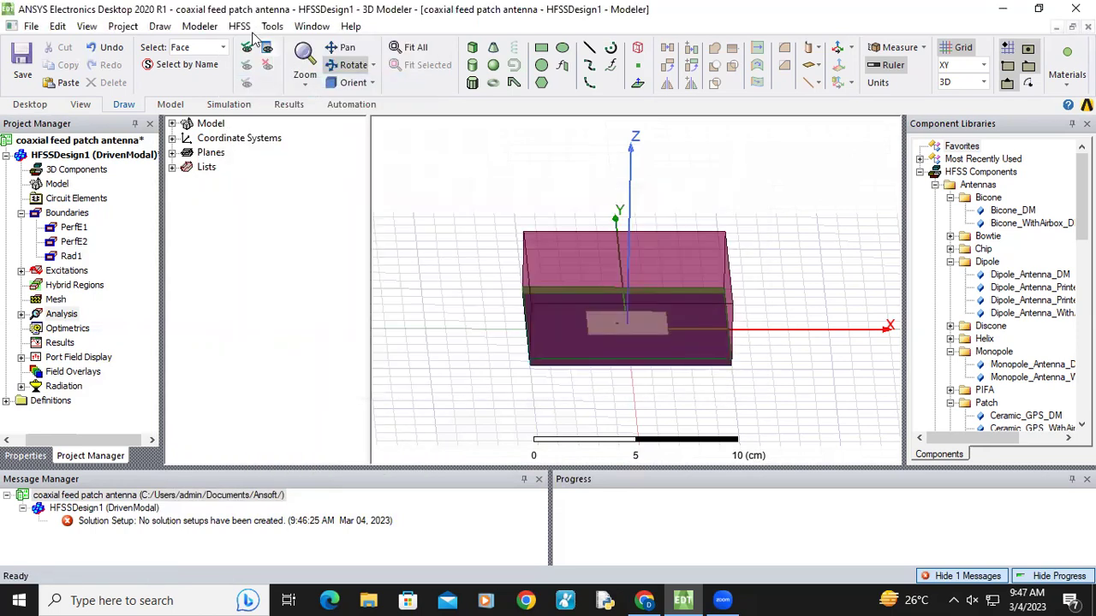
click(240, 26)
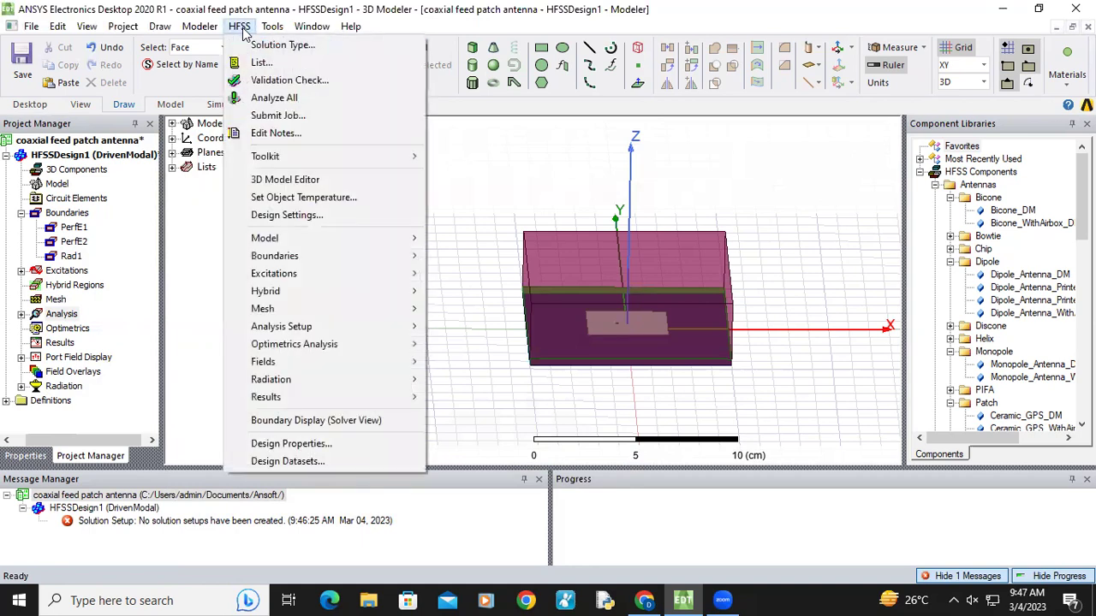
click(285, 98)
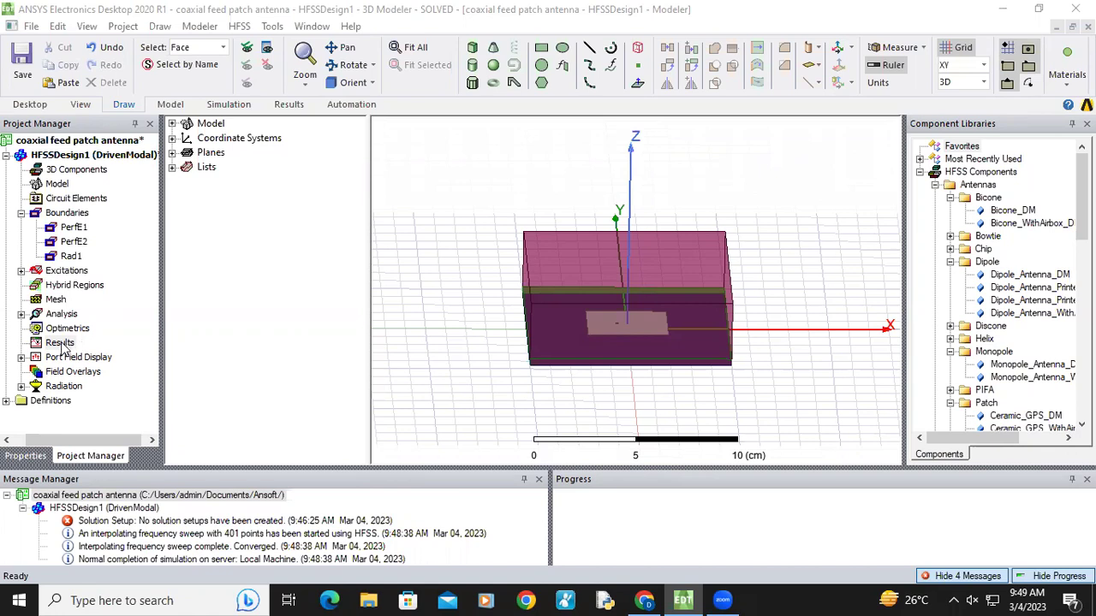
Step: Create a rectangular modal solution data plot of S(1,1) in dB over the Setup1 frequency sweep
click(60, 344)
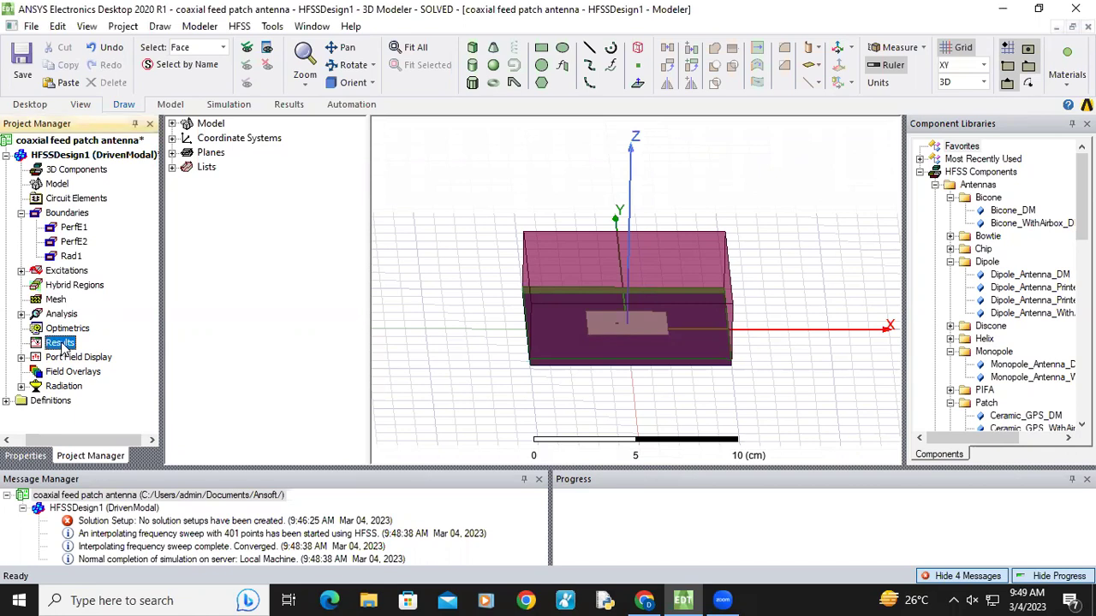
right_click(62, 347)
mouse_move(233, 100)
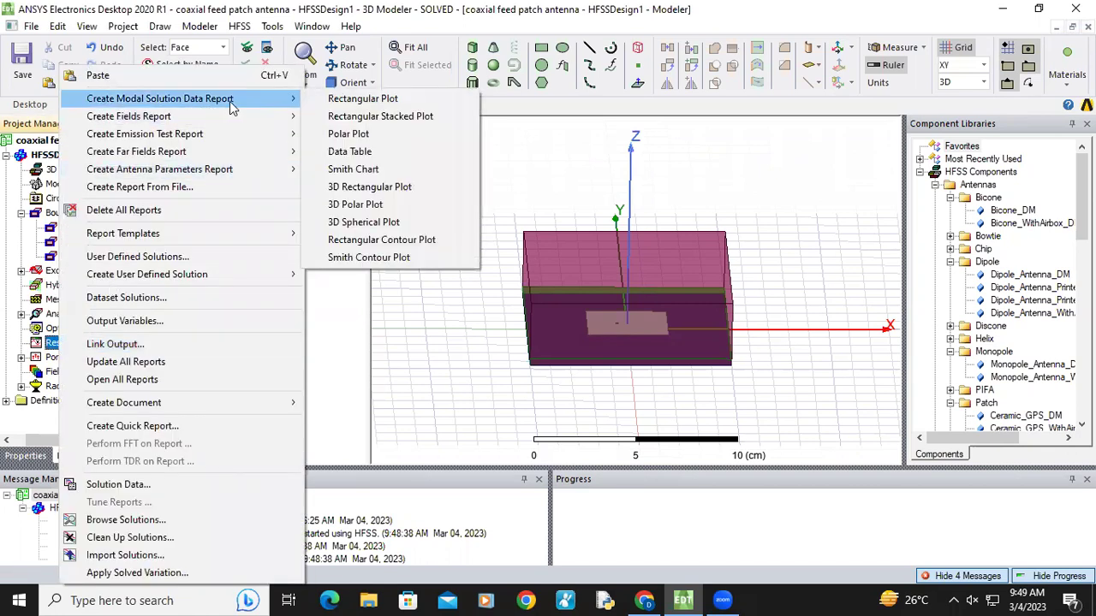
click(385, 101)
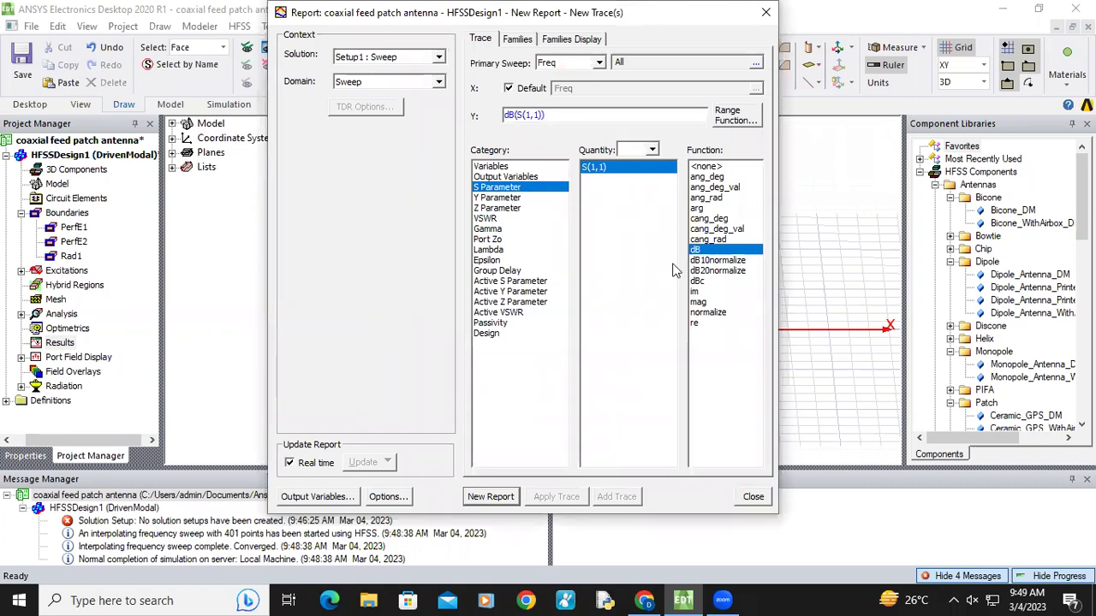
click(491, 498)
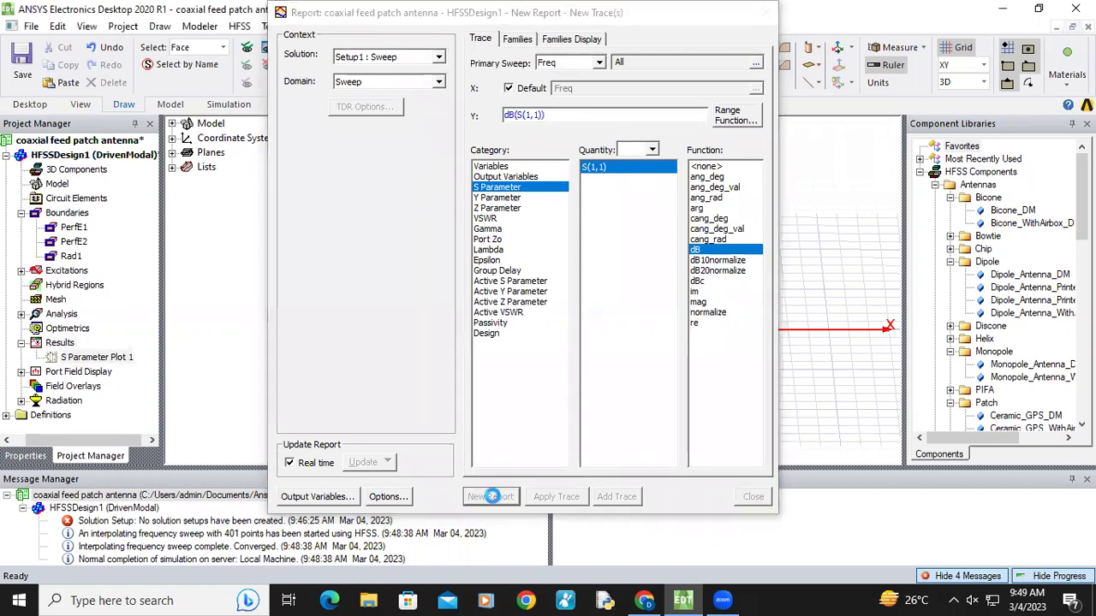
click(766, 12)
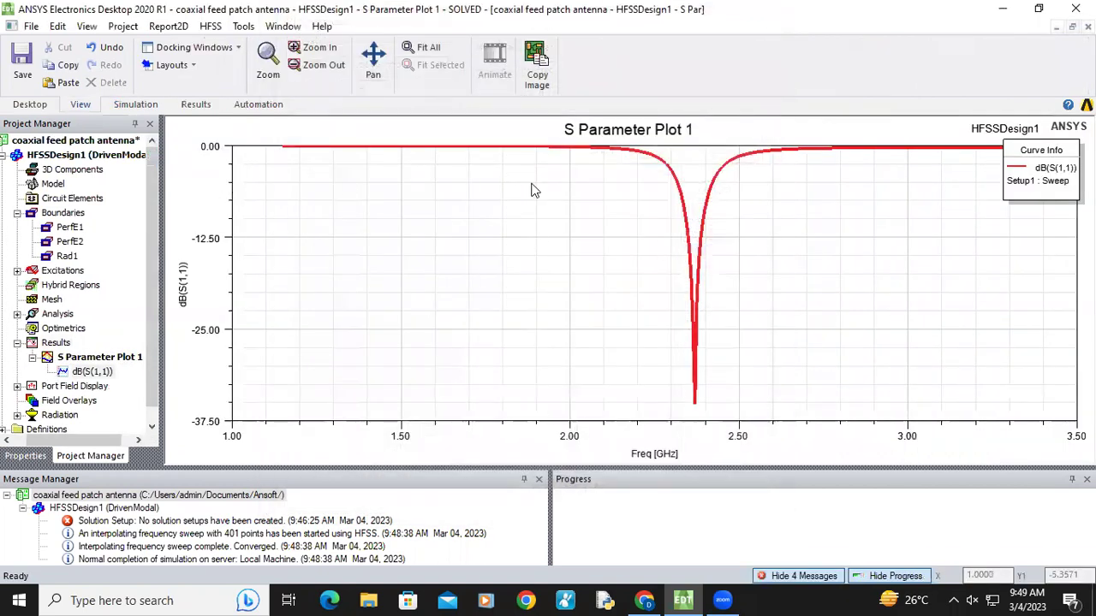
Step: Add a marker at the minimum of the S(1,1) curve, at about 2.37 GHz
right_click(580, 337)
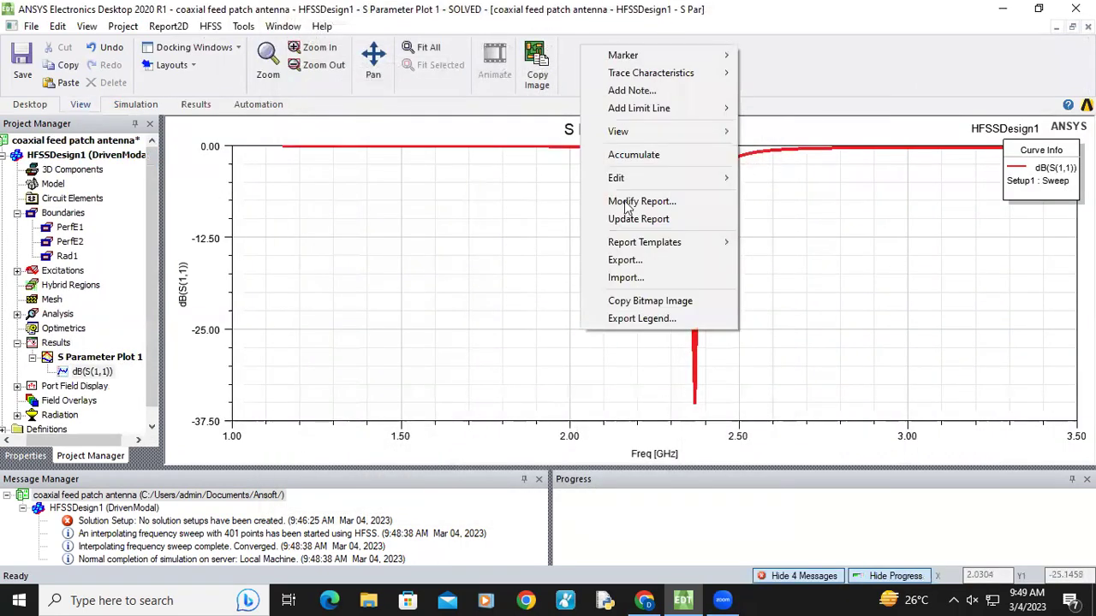
mouse_move(702, 55)
click(794, 56)
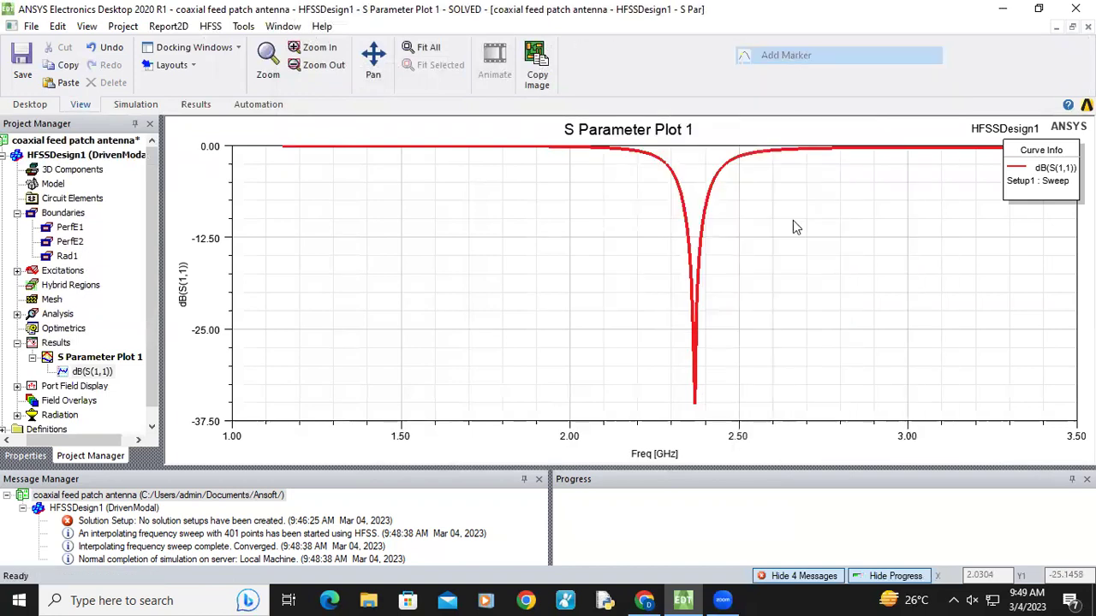
click(701, 399)
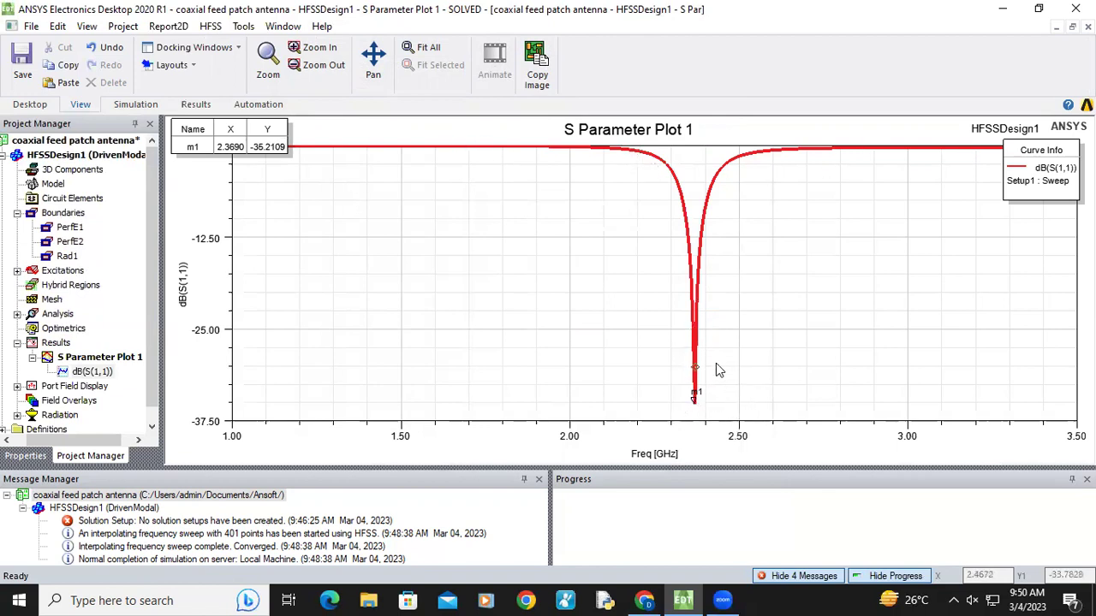
Step: Create a rectangular modal solution data plot of VSWR(1) with no function over the Setup1 sweep
right_click(57, 343)
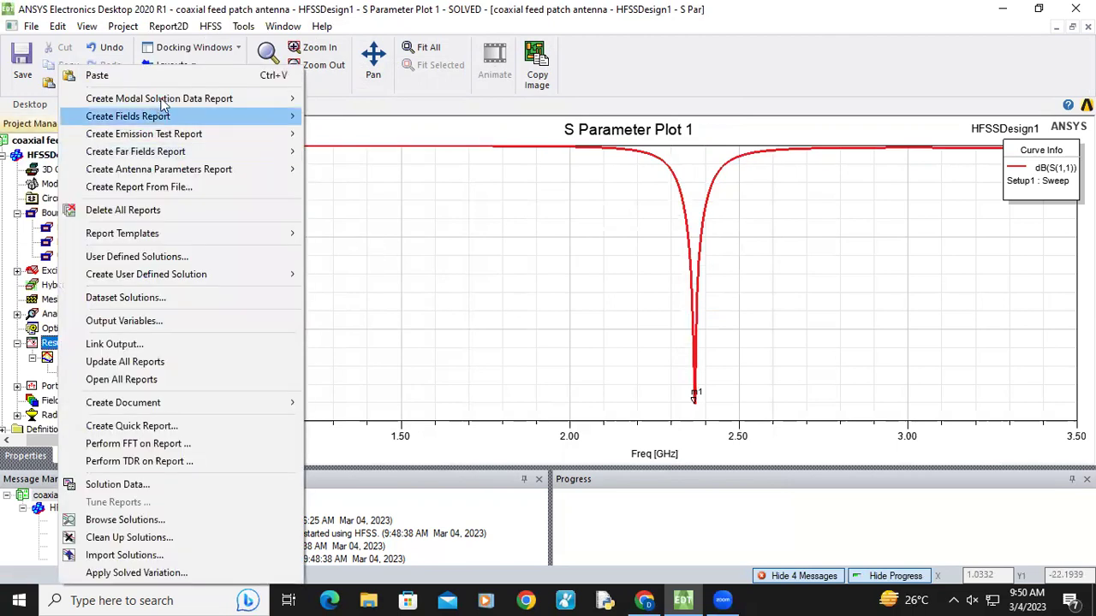
mouse_move(162, 100)
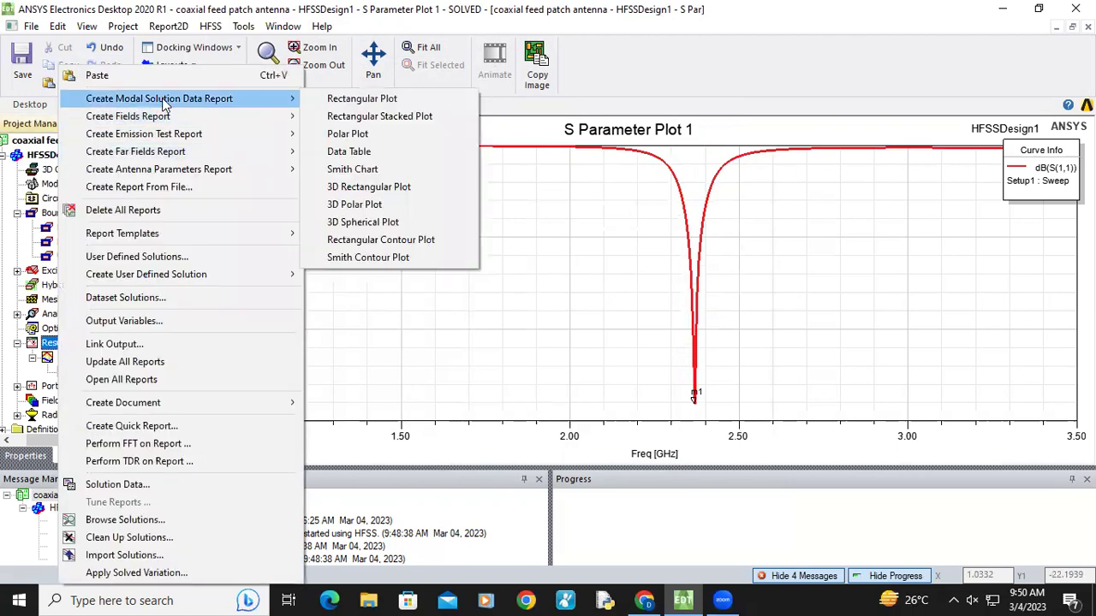
click(365, 100)
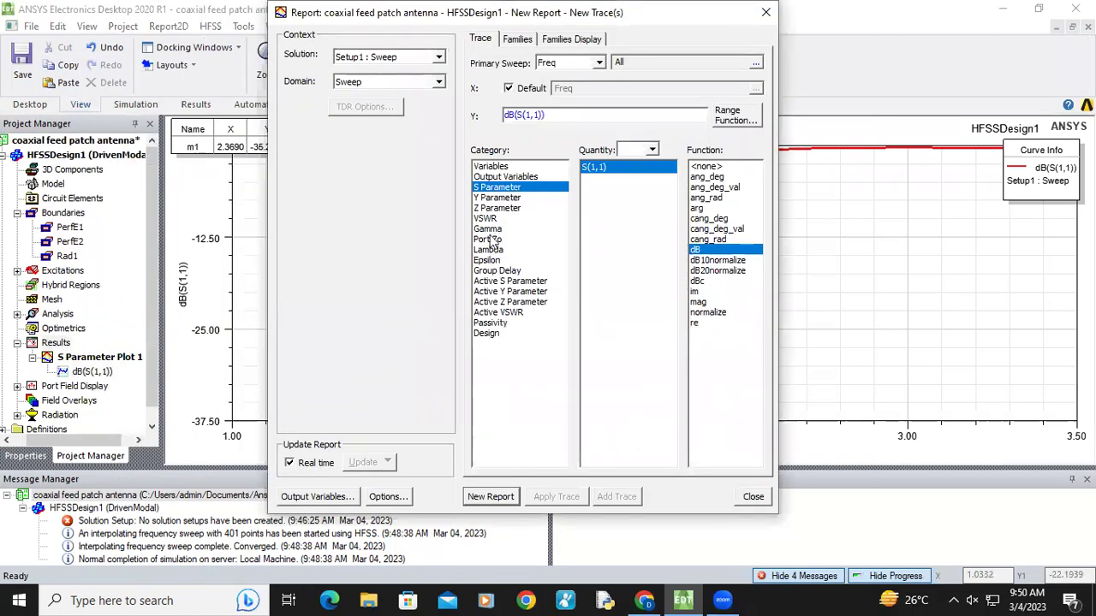
click(488, 219)
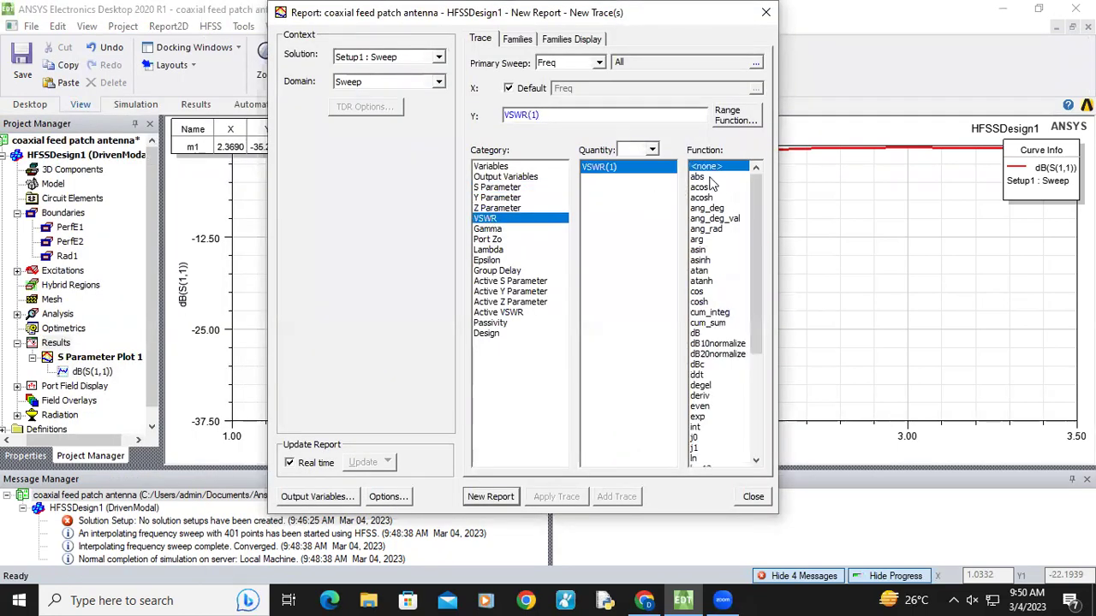
click(488, 497)
click(765, 12)
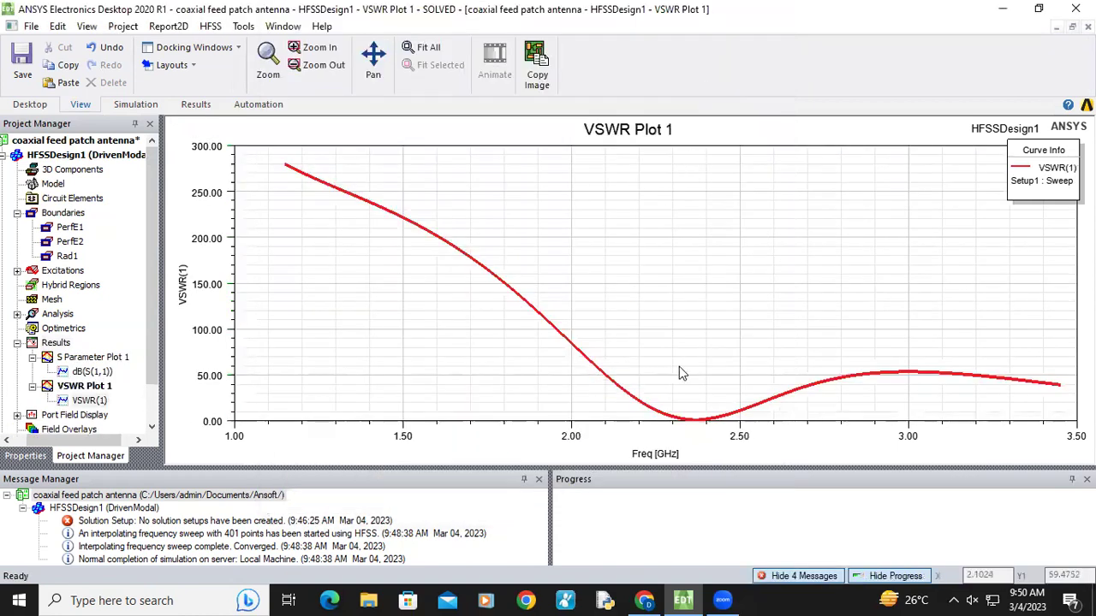
Step: Add a marker at the minimum of the VSWR curve, at about 2.37 GHz
right_click(684, 336)
mouse_move(765, 53)
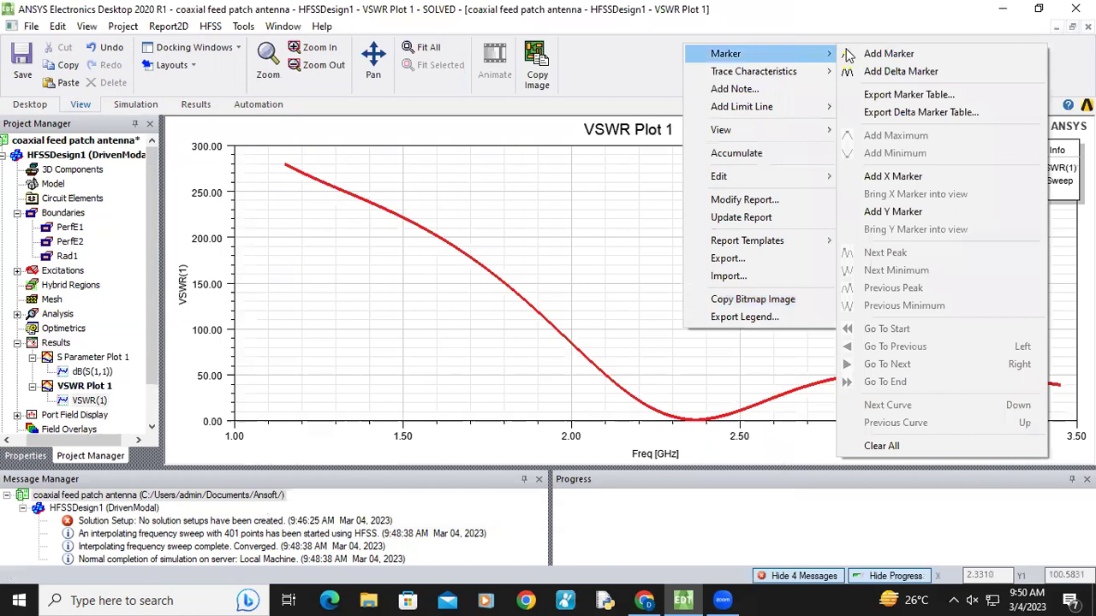
click(903, 50)
click(698, 434)
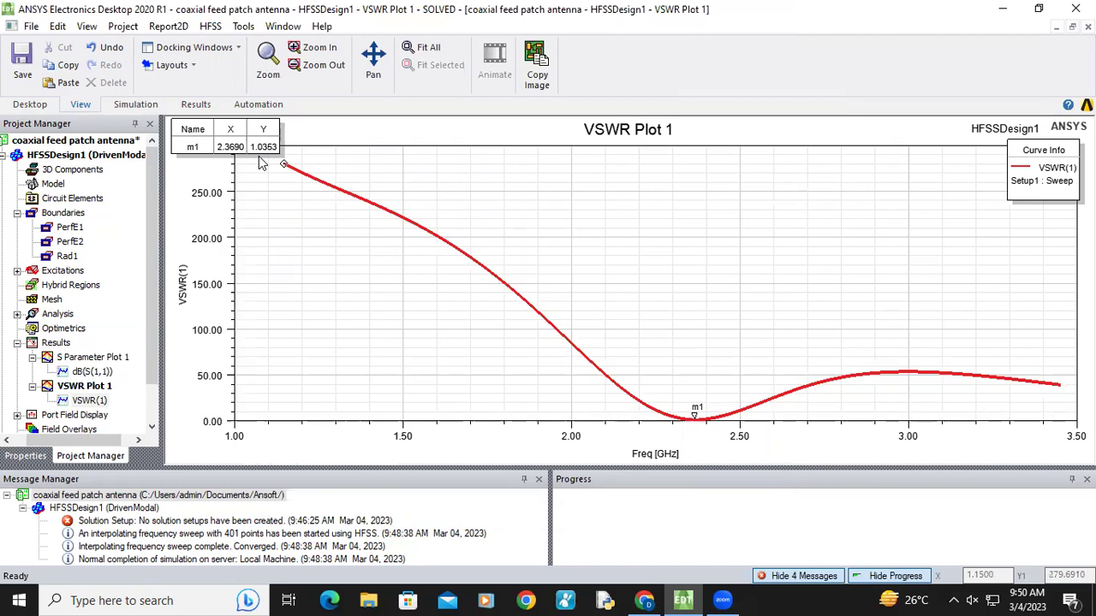
Step: Create a far-field 3D polar plot of GainTotal in dB for Infinite Sphere1 using the Setup1 LastAdaptive solution
click(57, 344)
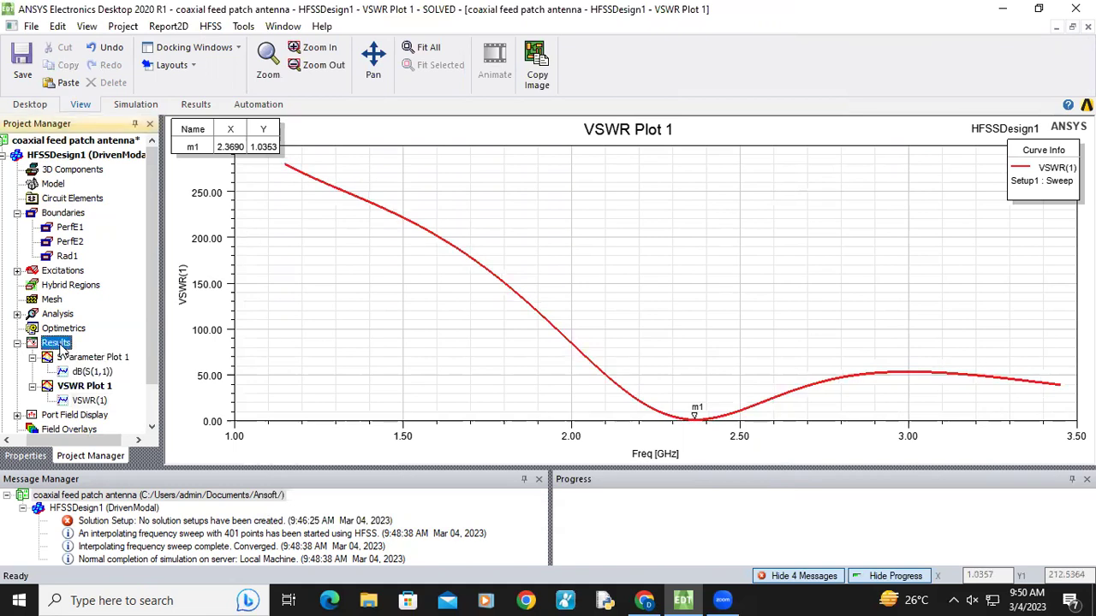
right_click(60, 349)
mouse_move(157, 160)
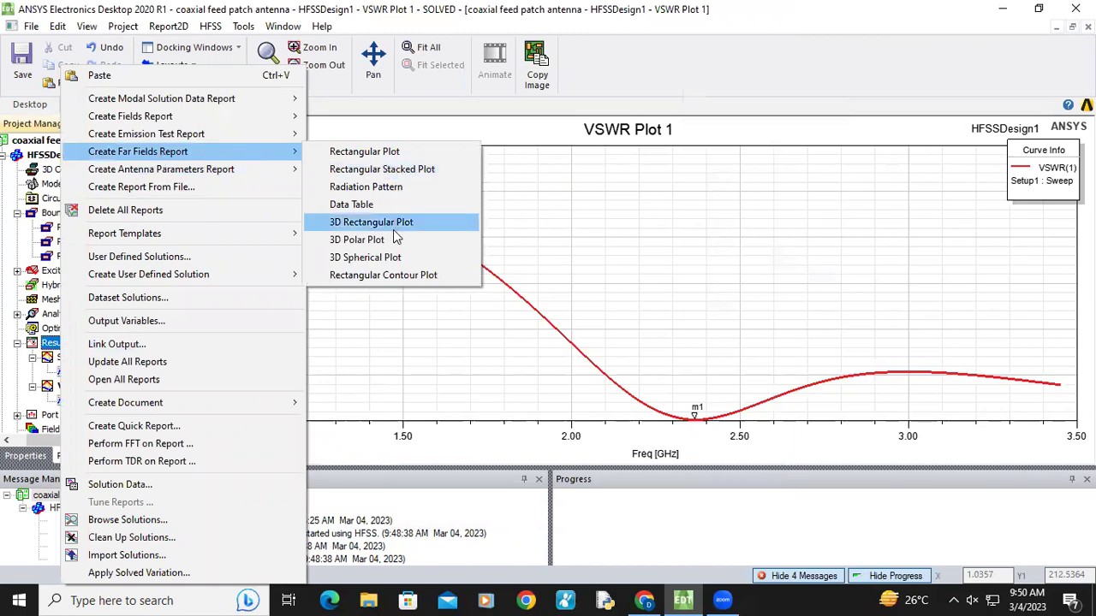
click(472, 245)
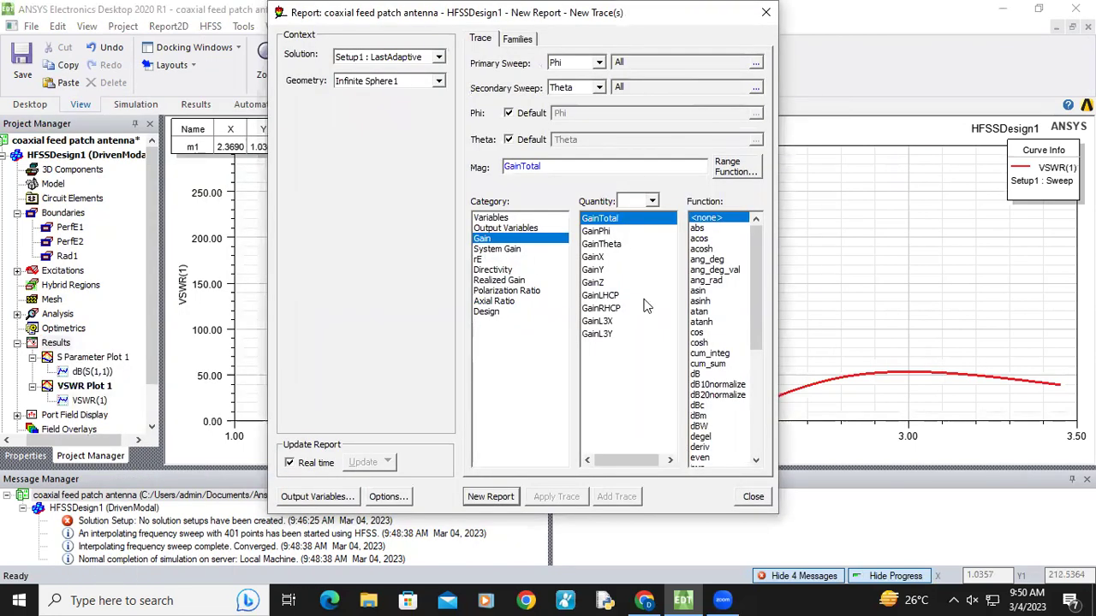
click(700, 375)
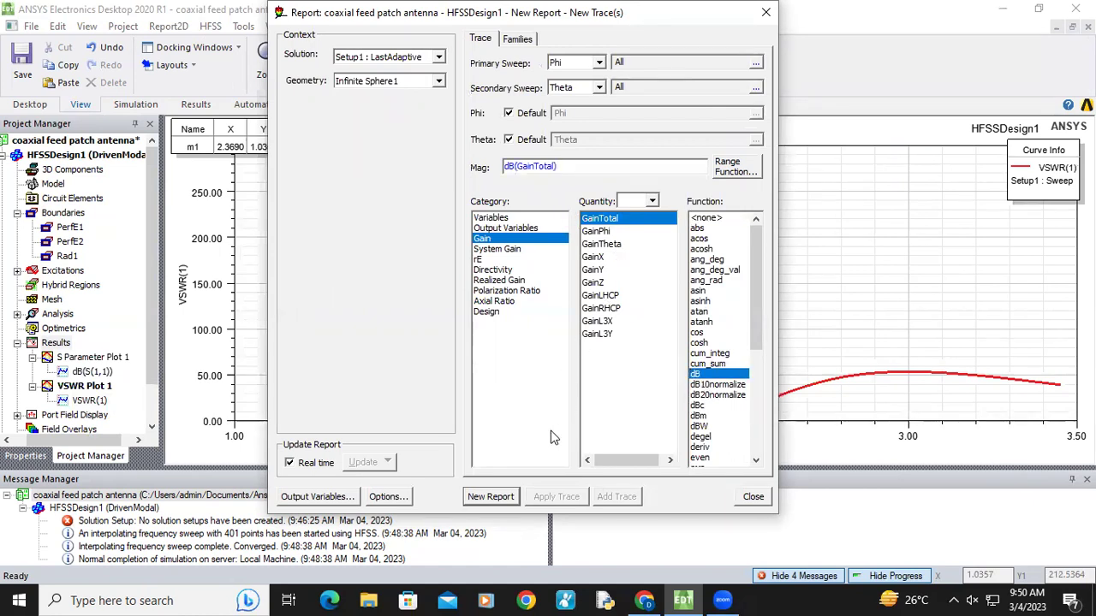
click(491, 497)
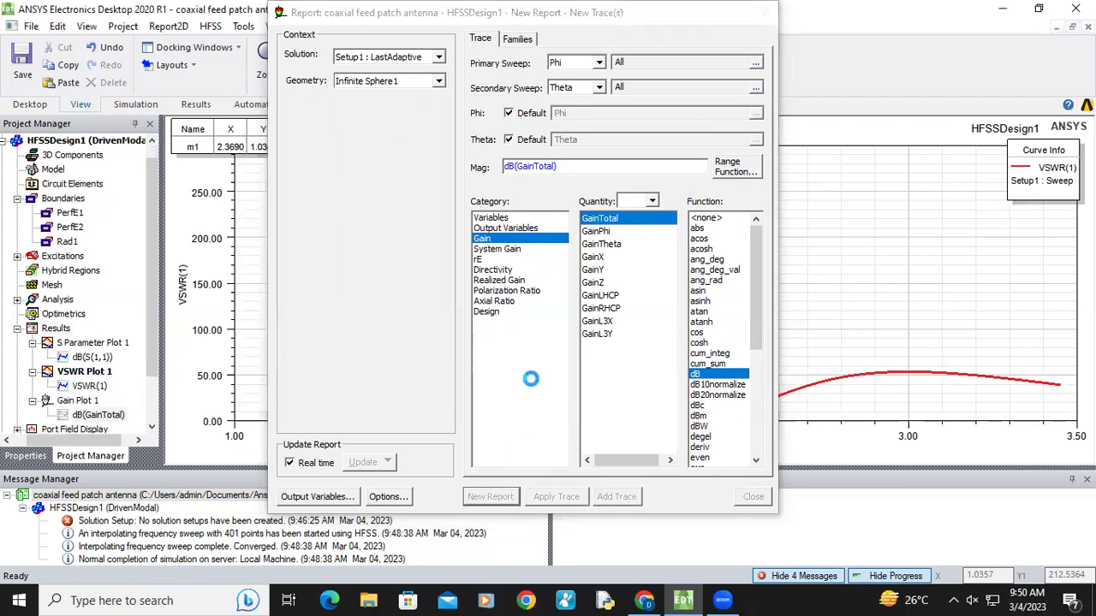
click(765, 12)
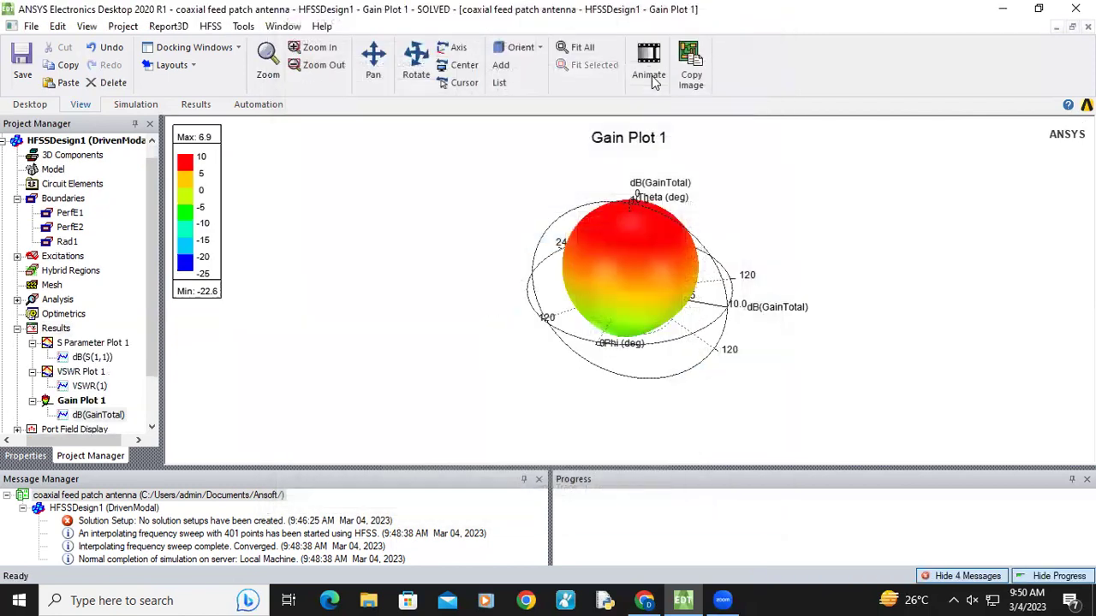
Step: Move the color legend beside the 3D gain pattern and rotate the pattern slightly to inspect it
click(373, 59)
drag(208, 141, 469, 174)
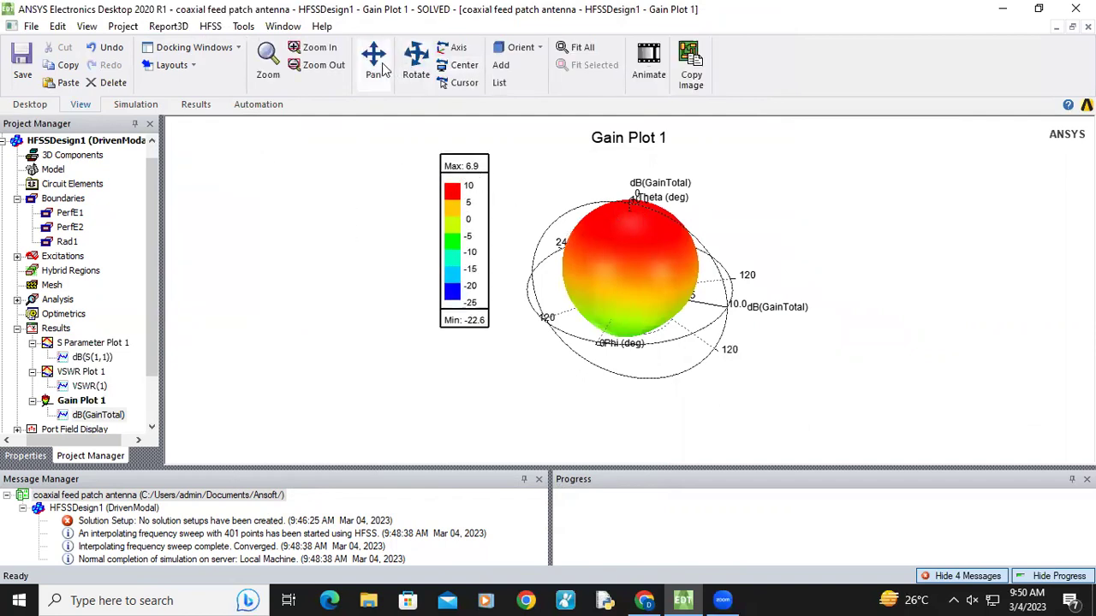
click(416, 58)
drag(673, 300, 633, 241)
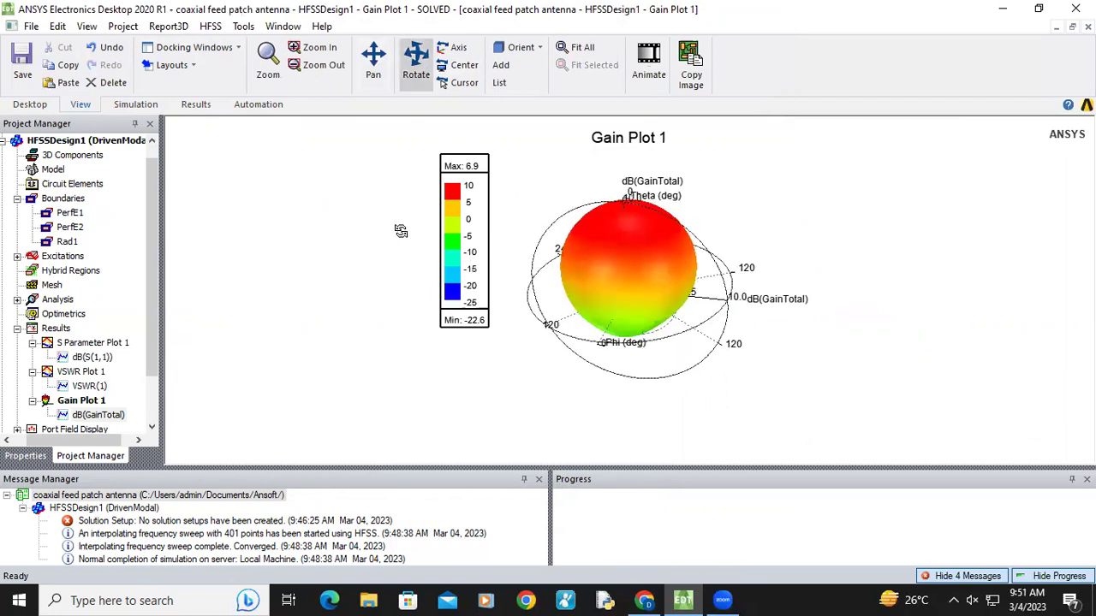
Step: Overlay Gain Plot 1 as a visible radiation field on the 3D antenna model, with transparency 0.40 and scale 0.25
double_click(75, 140)
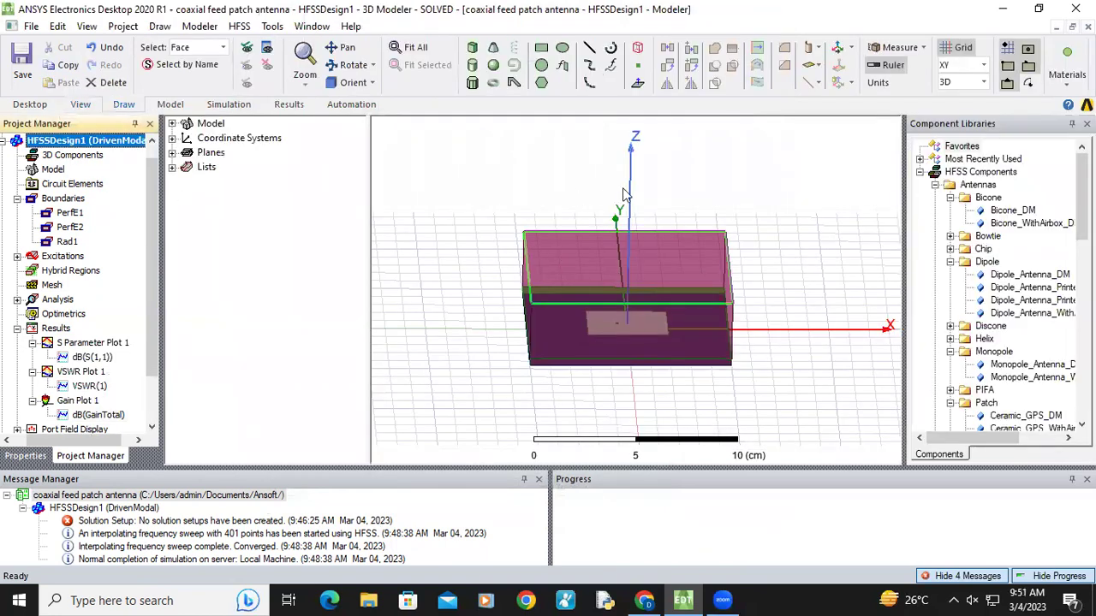
right_click(769, 254)
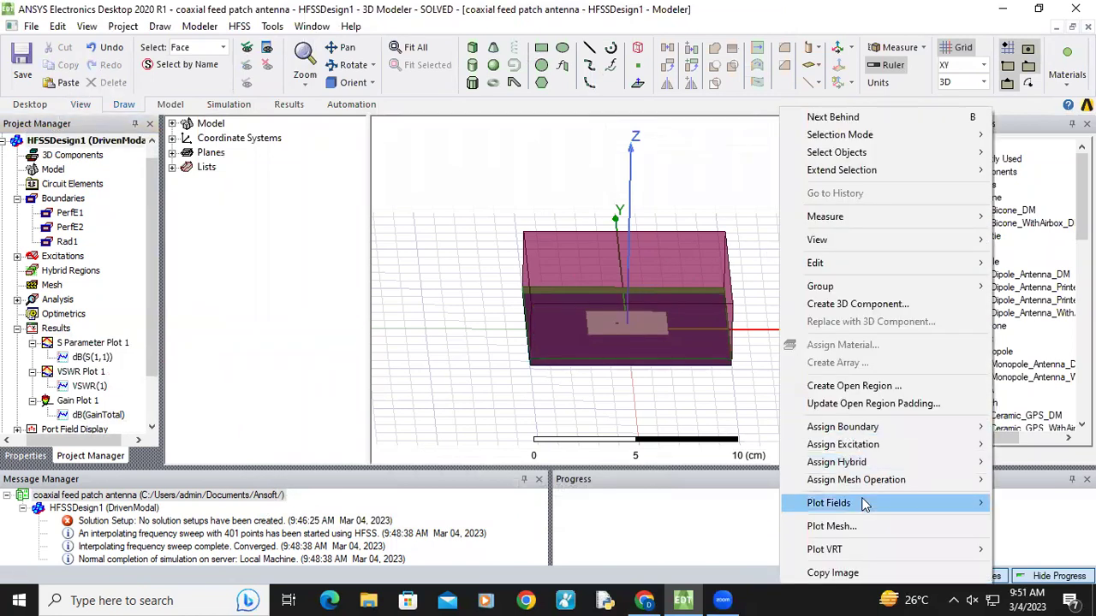
mouse_move(805, 498)
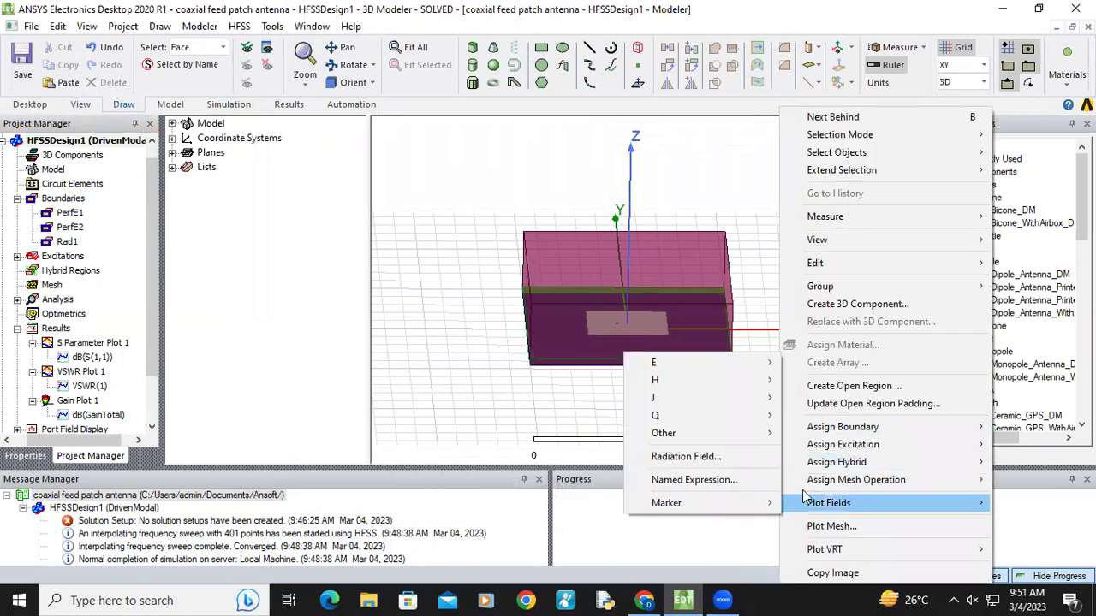
click(717, 457)
click(141, 95)
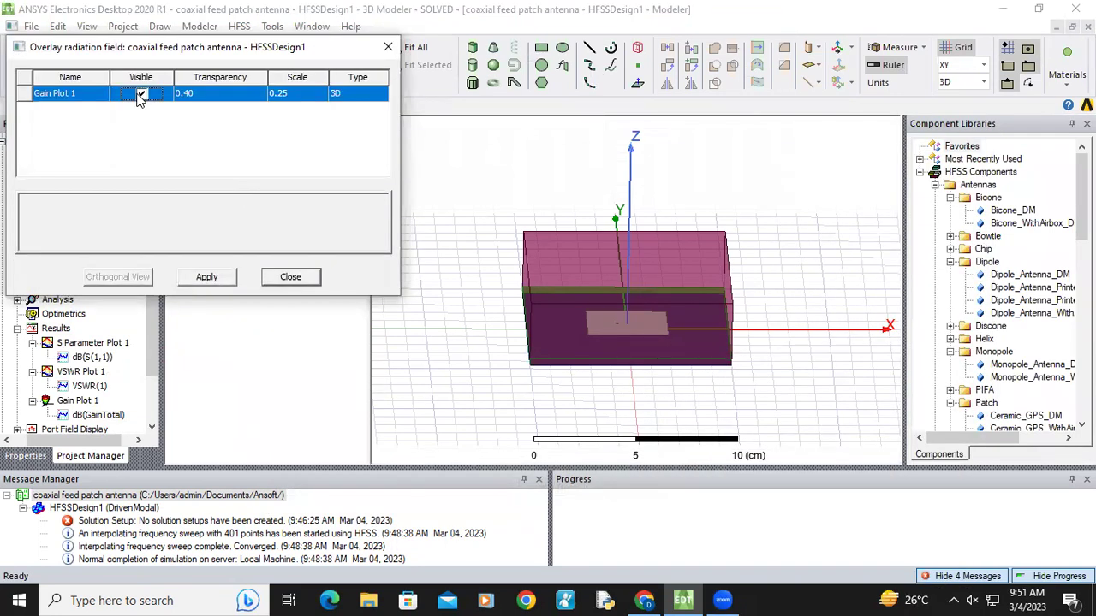
click(218, 280)
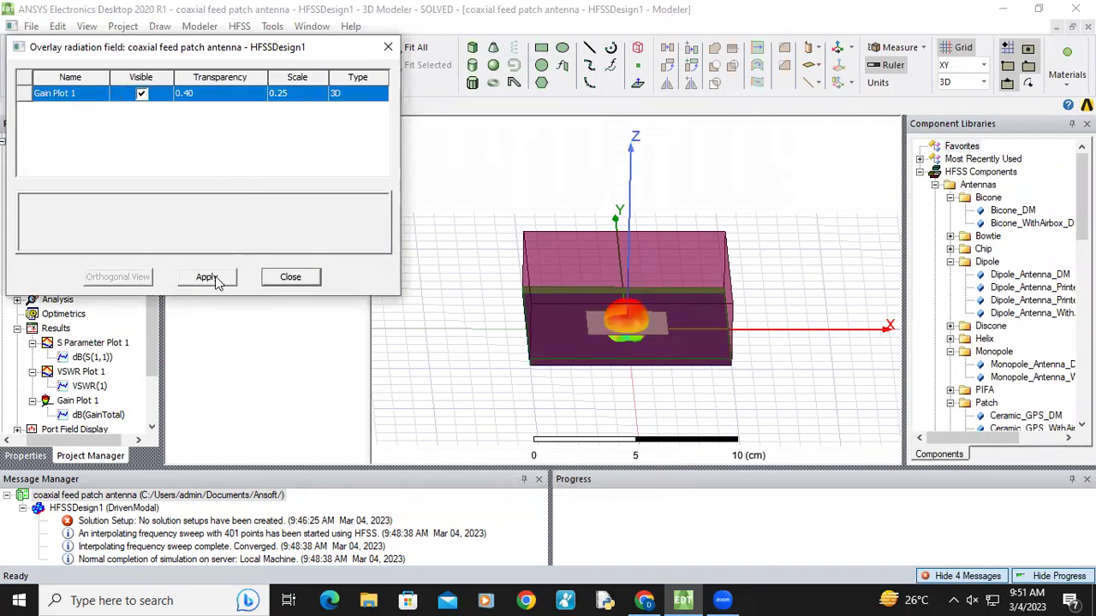
click(292, 279)
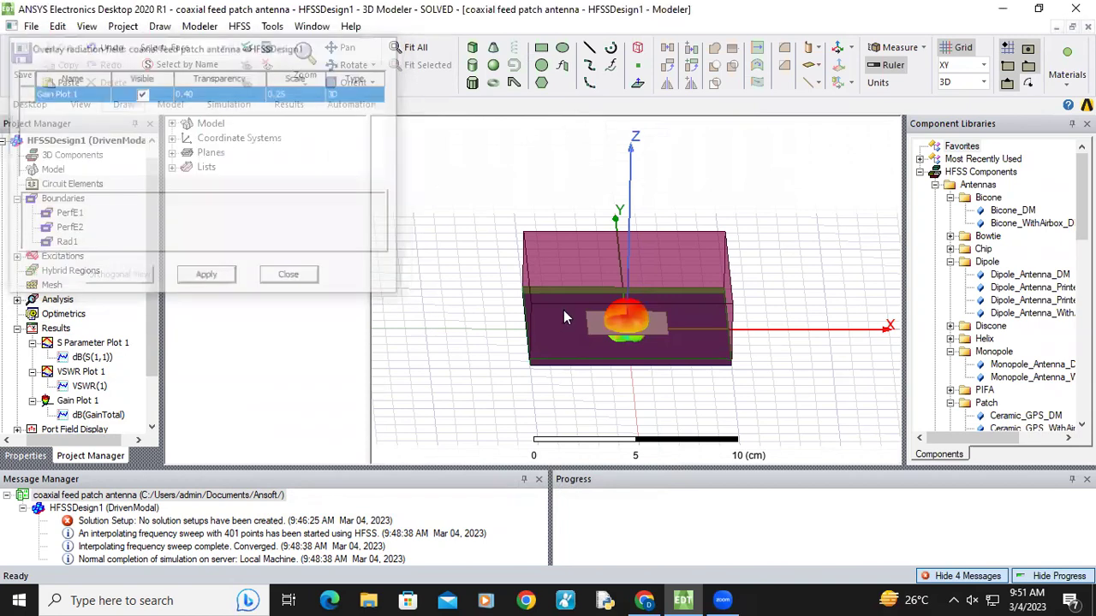
drag(555, 285, 613, 275)
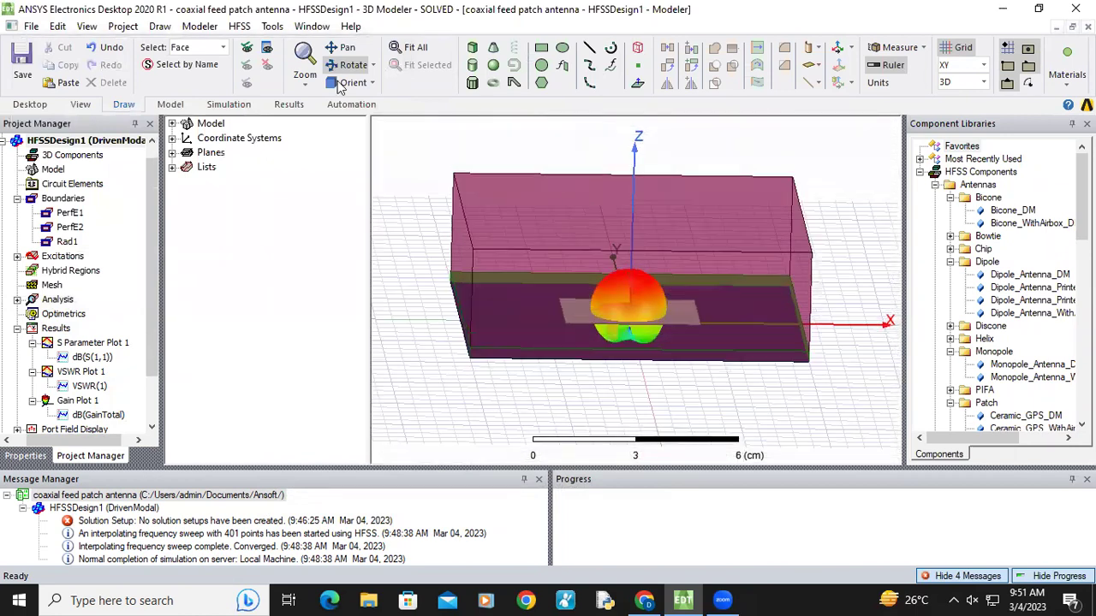
Step: Hide the rad object in the active 3D view so the antenna model and gain pattern are unobstructed
click(267, 51)
scroll(238, 210, down, 1)
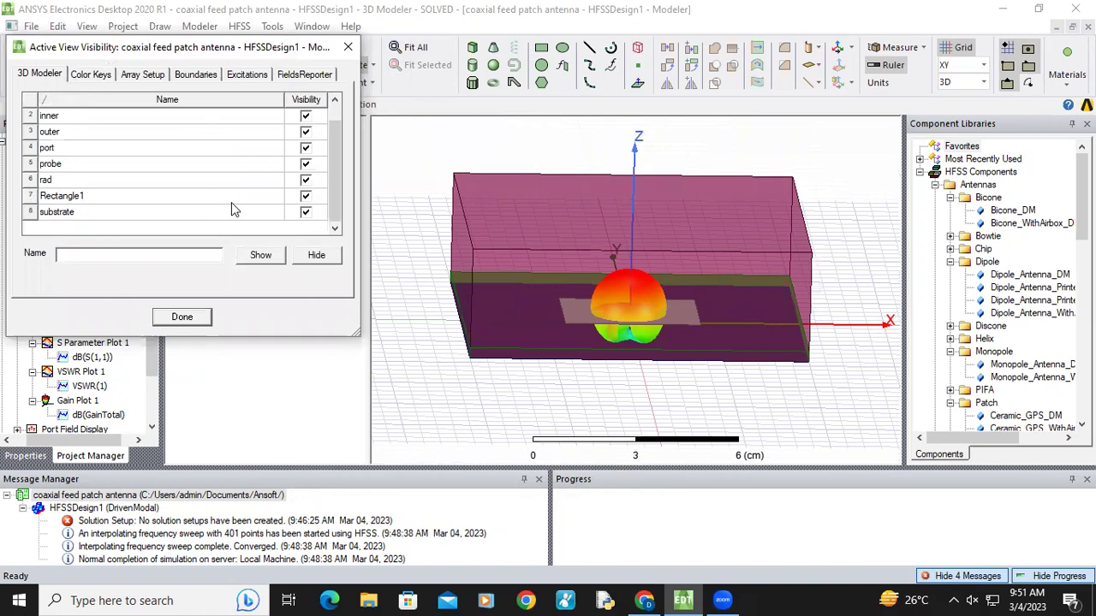
scroll(231, 205, up, 1)
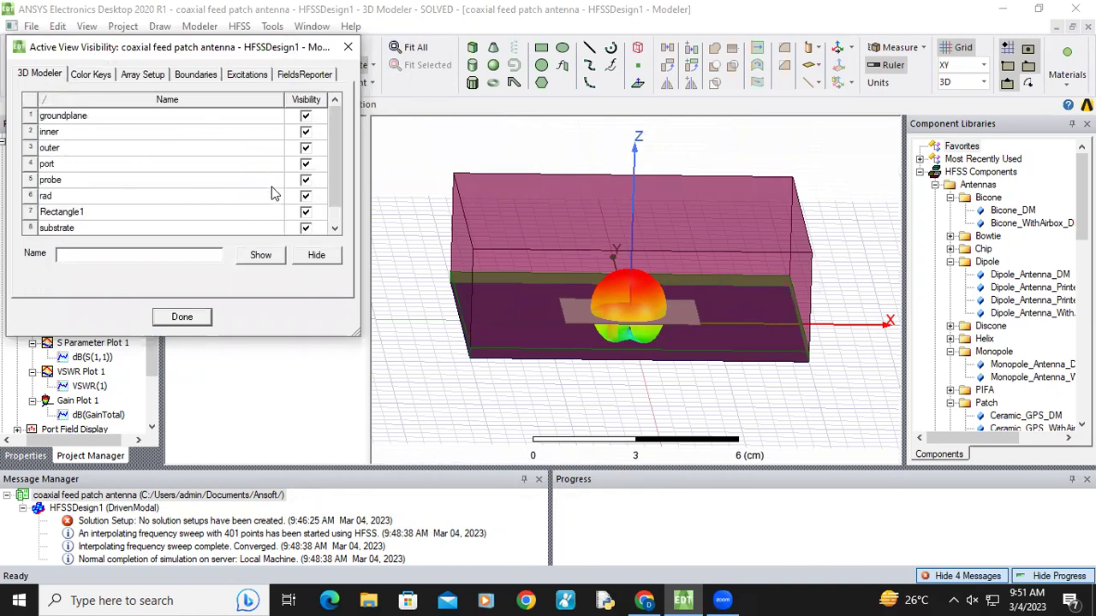
scroll(273, 193, down, 1)
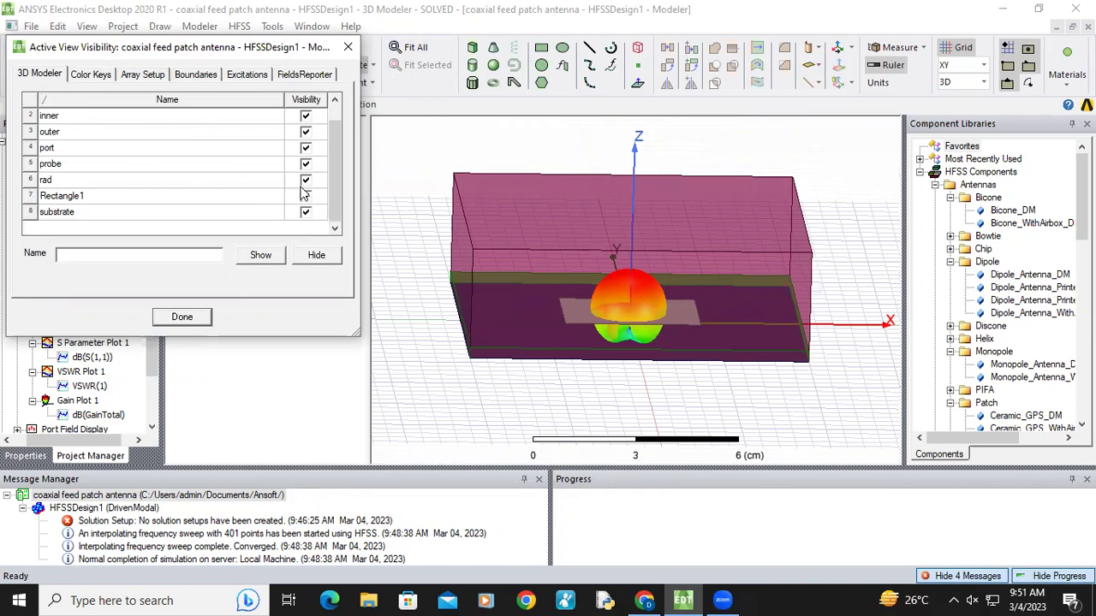
click(306, 181)
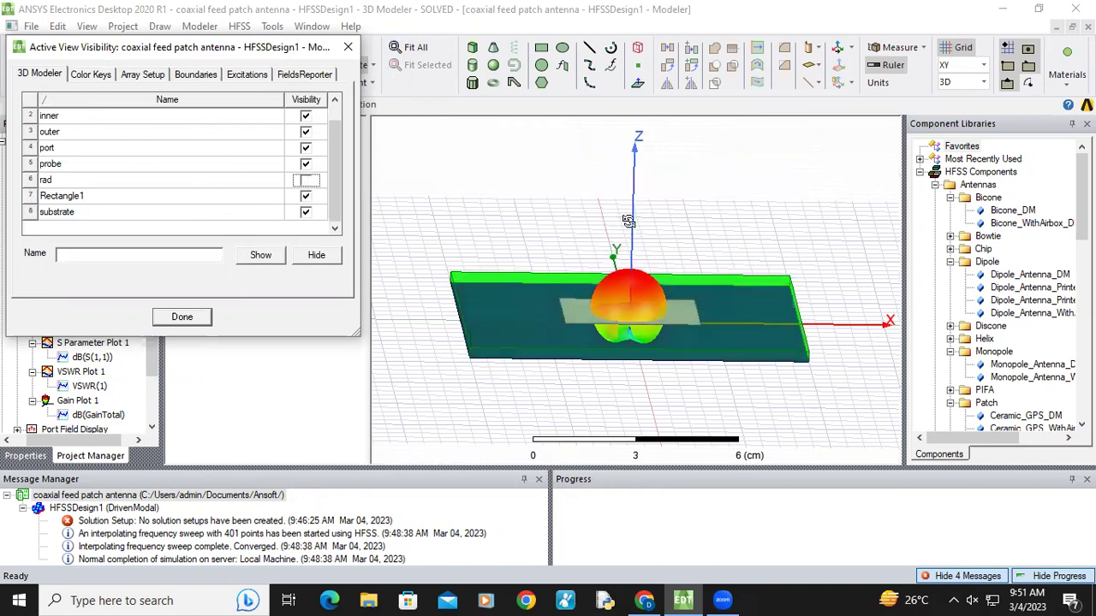
click(182, 318)
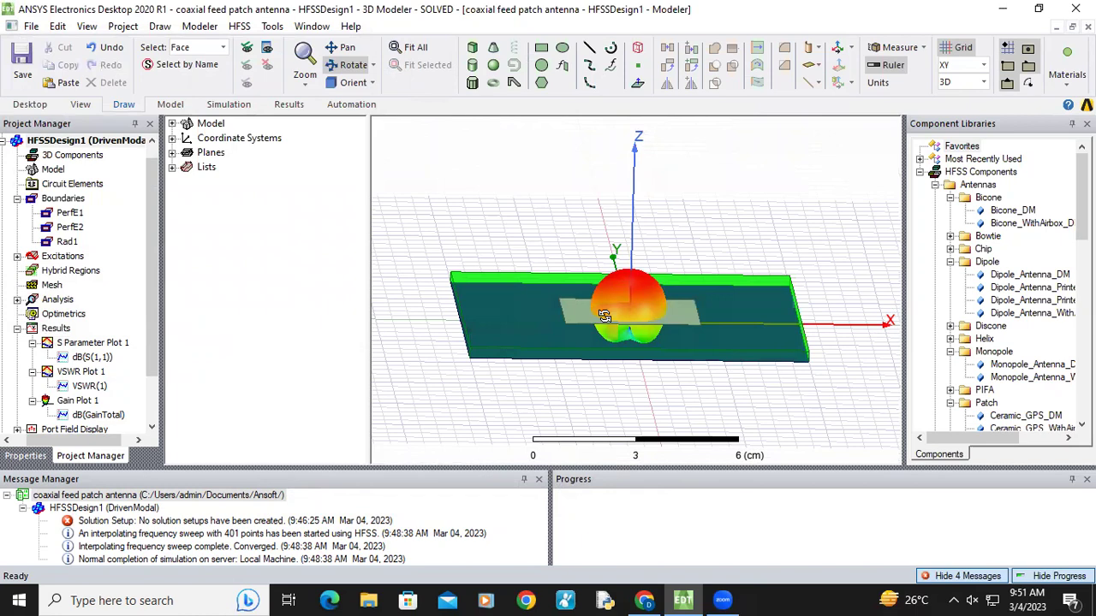
Step: Examine the overlaid gain pattern above and below the patch from several angles and zoom levels
drag(604, 319, 664, 338)
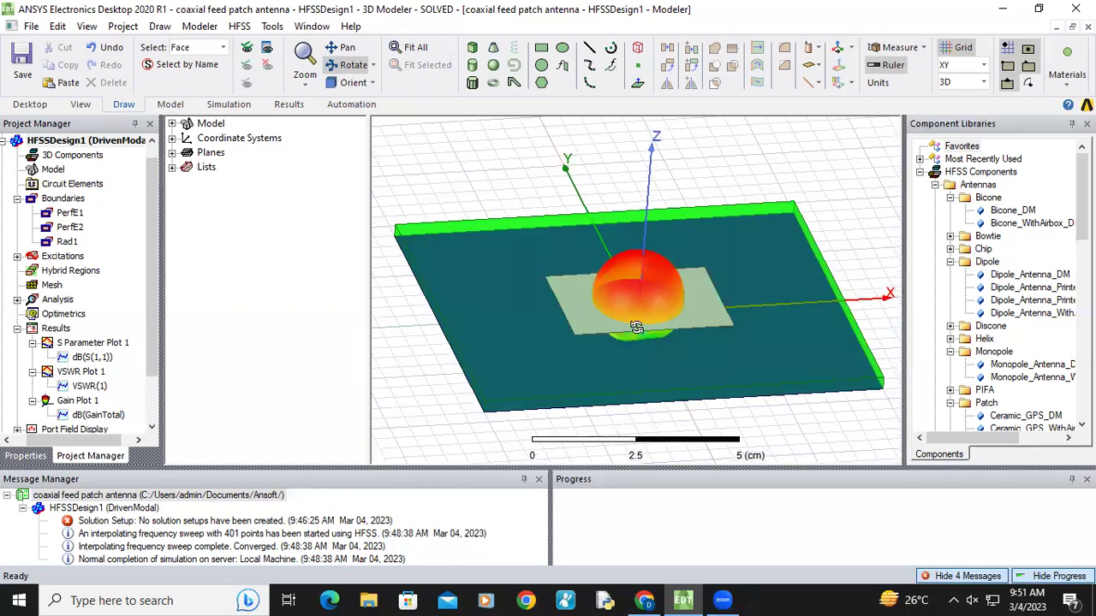
scroll(149, 353, down, 2)
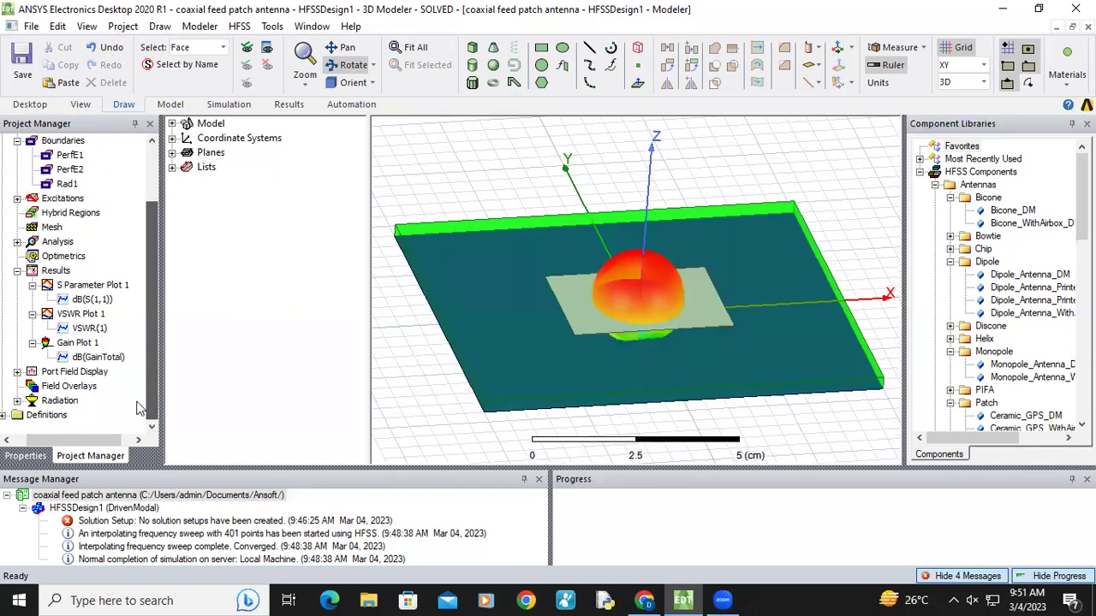
click(17, 401)
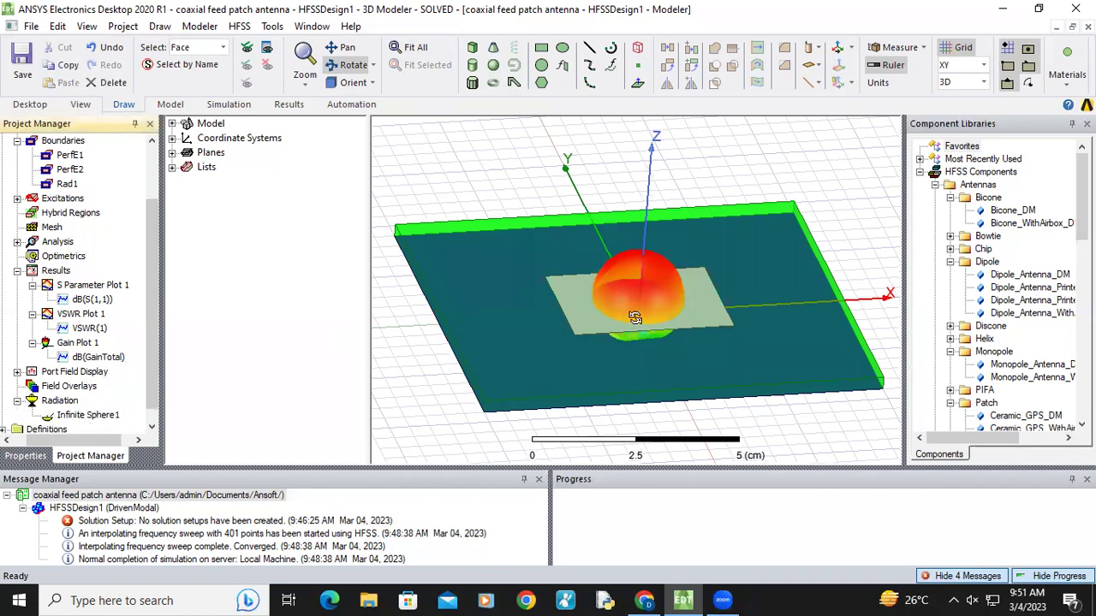
drag(634, 317, 456, 185)
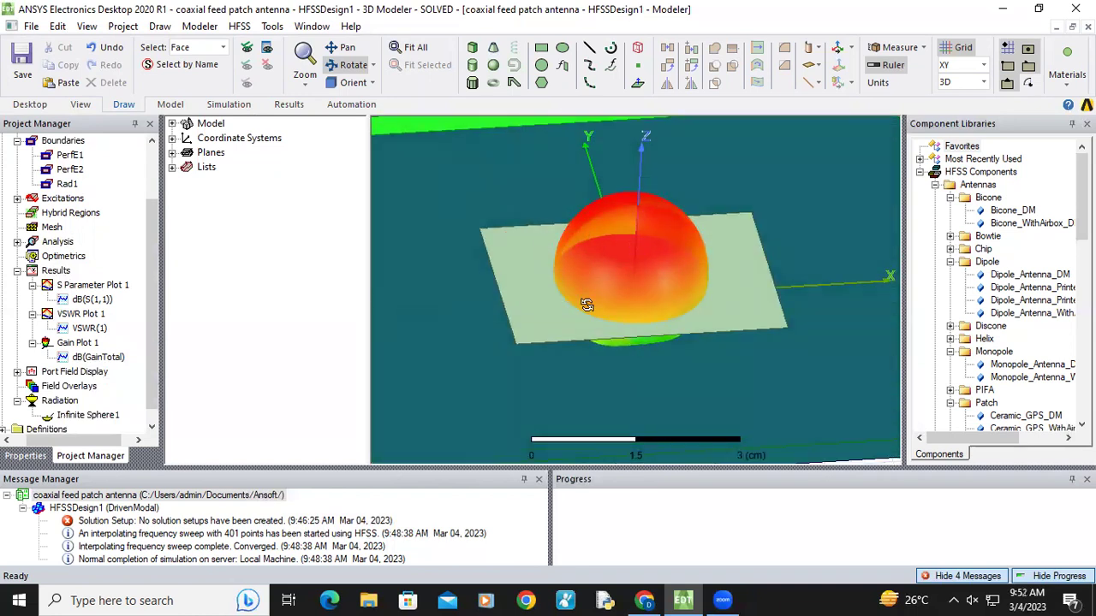
scroll(599, 306, down, 1)
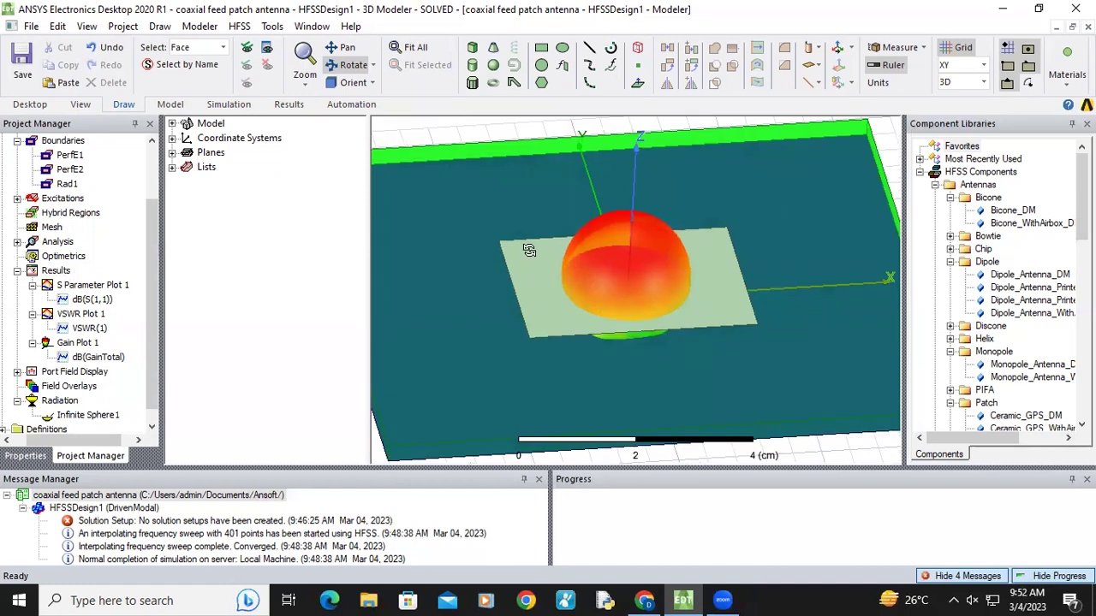
drag(657, 321, 454, 278)
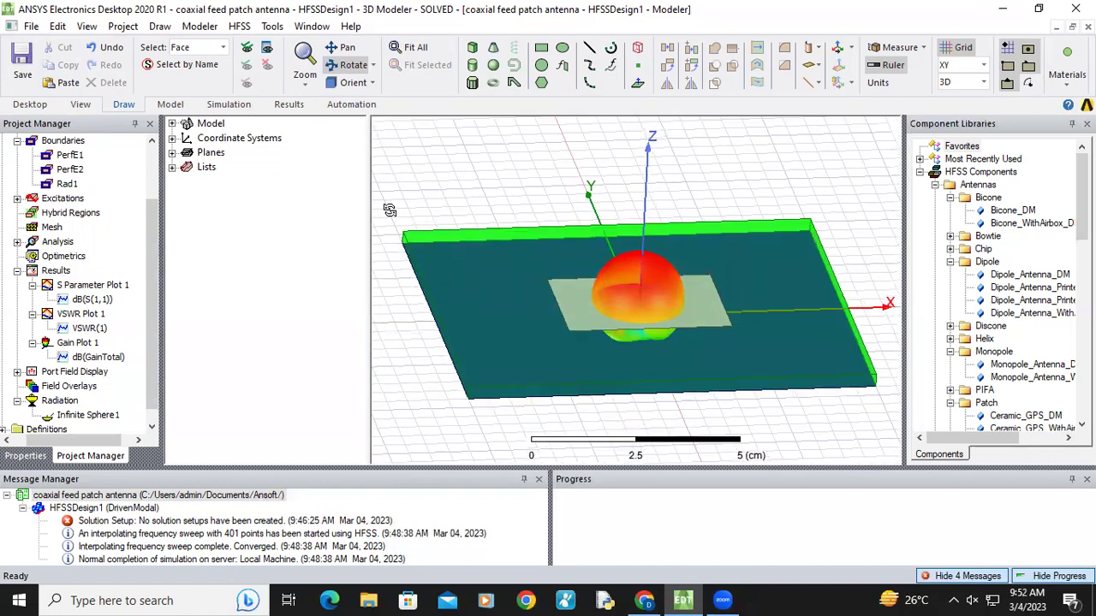
scroll(660, 291, up, 1)
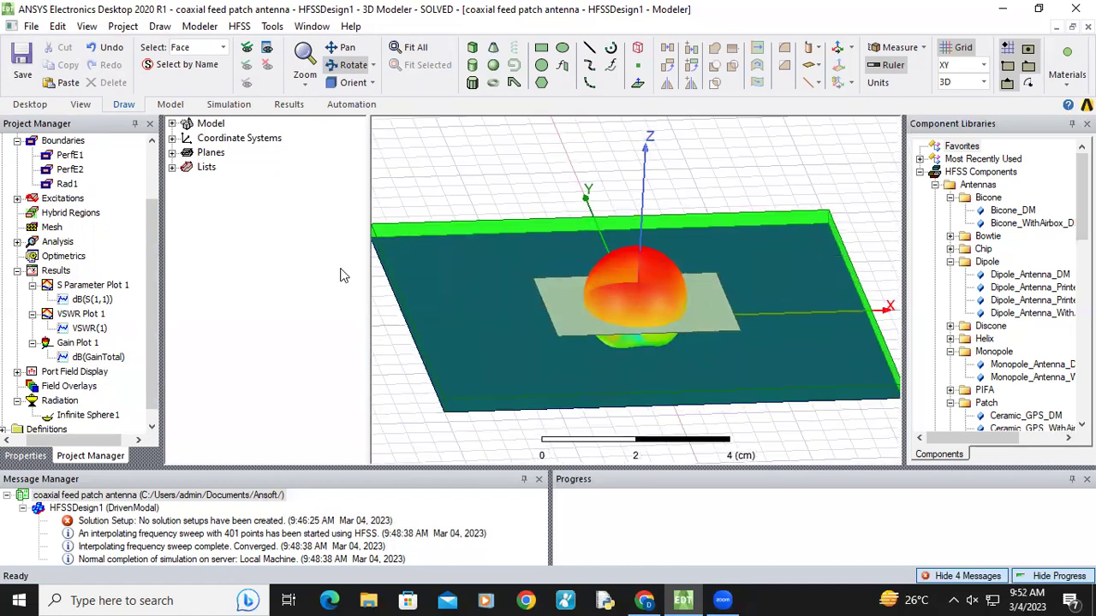
Step: Delete Gain Plot 1 from the results to remove the radiation pattern from the model
right_click(490, 184)
click(377, 292)
scroll(148, 370, down, 1)
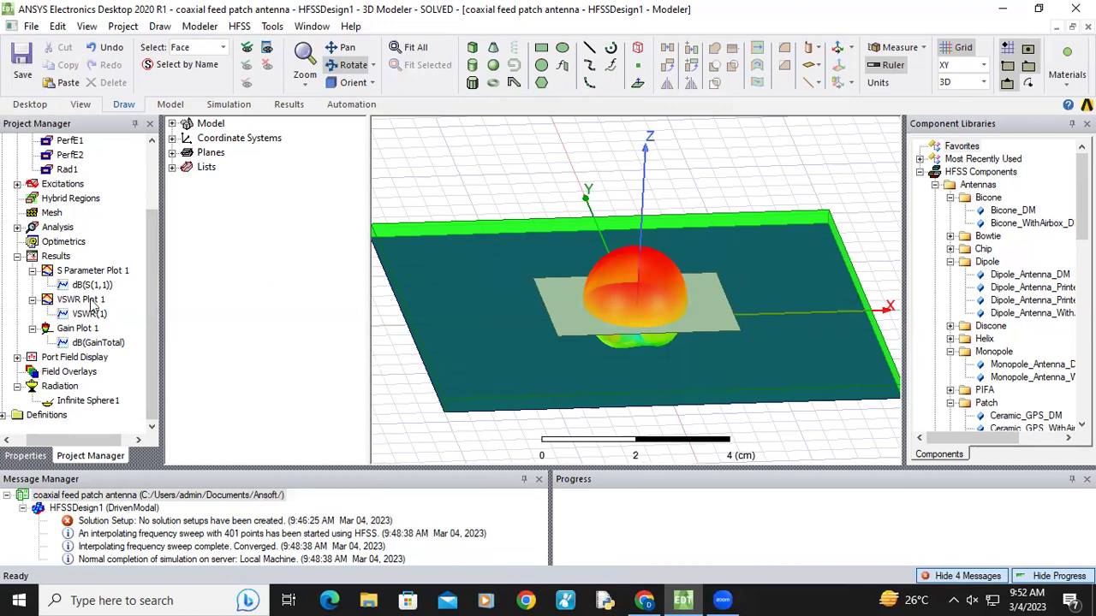
click(92, 331)
key(Delete)
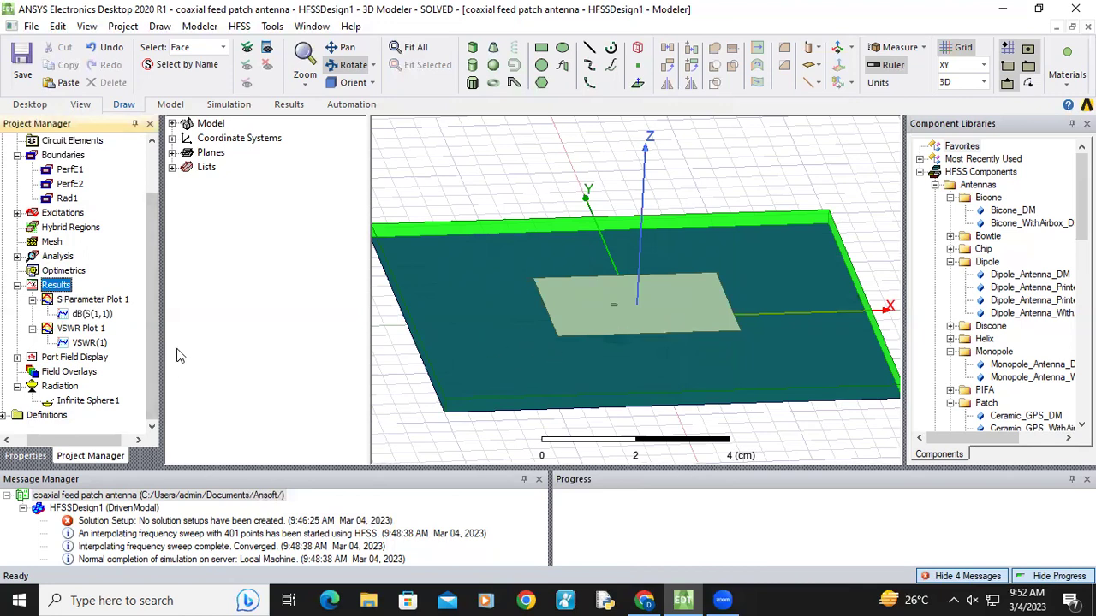
Step: Rename the Rectangle1 sheet in the Perfect E group as patch
click(172, 138)
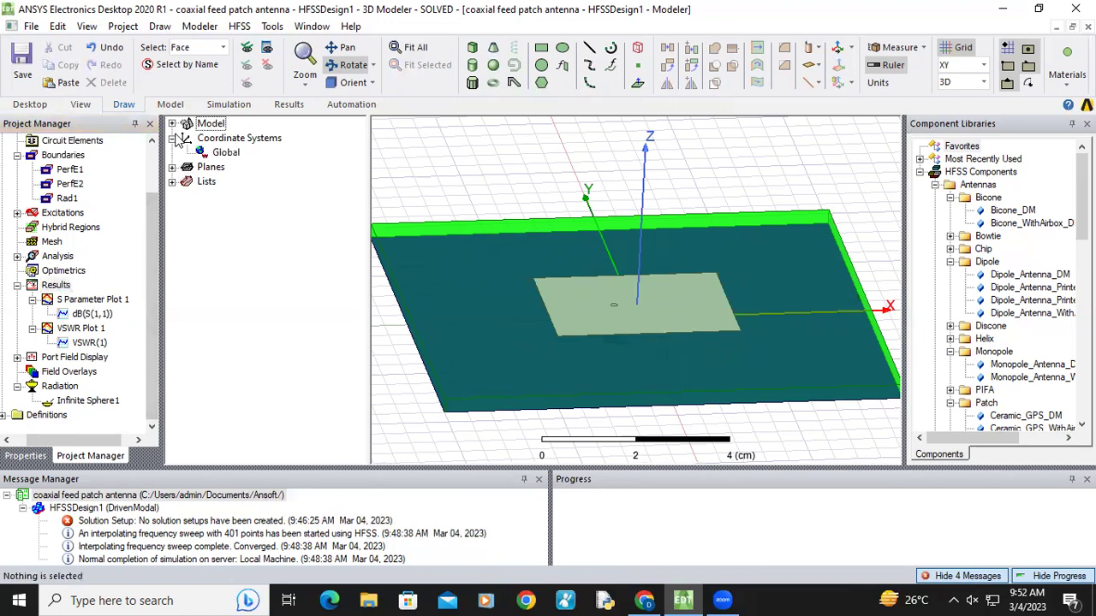
click(172, 124)
click(187, 153)
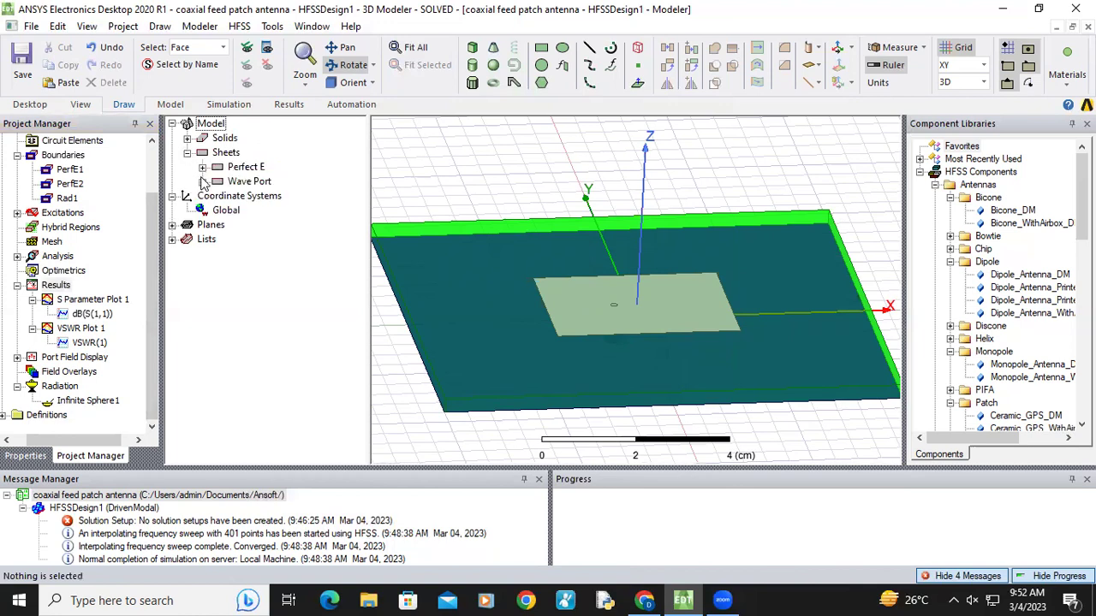
click(202, 182)
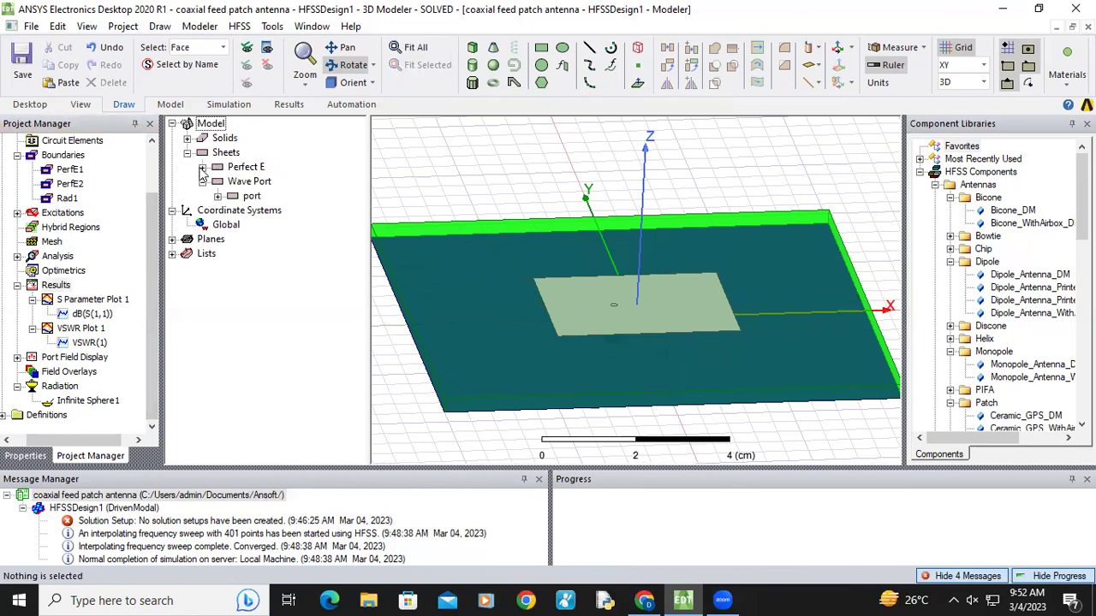
click(202, 168)
click(218, 196)
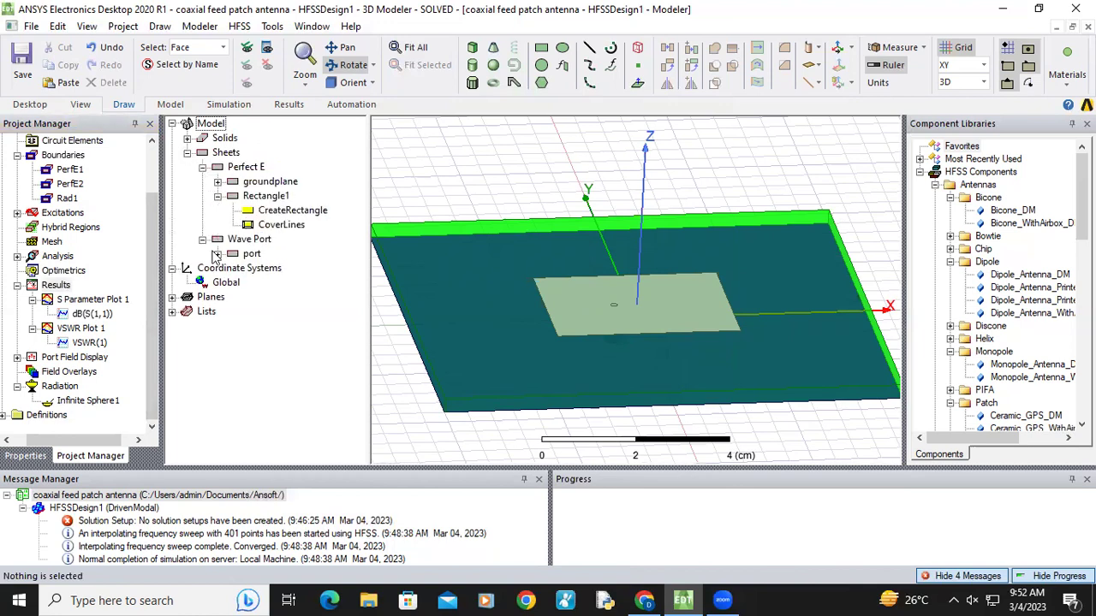
click(261, 196)
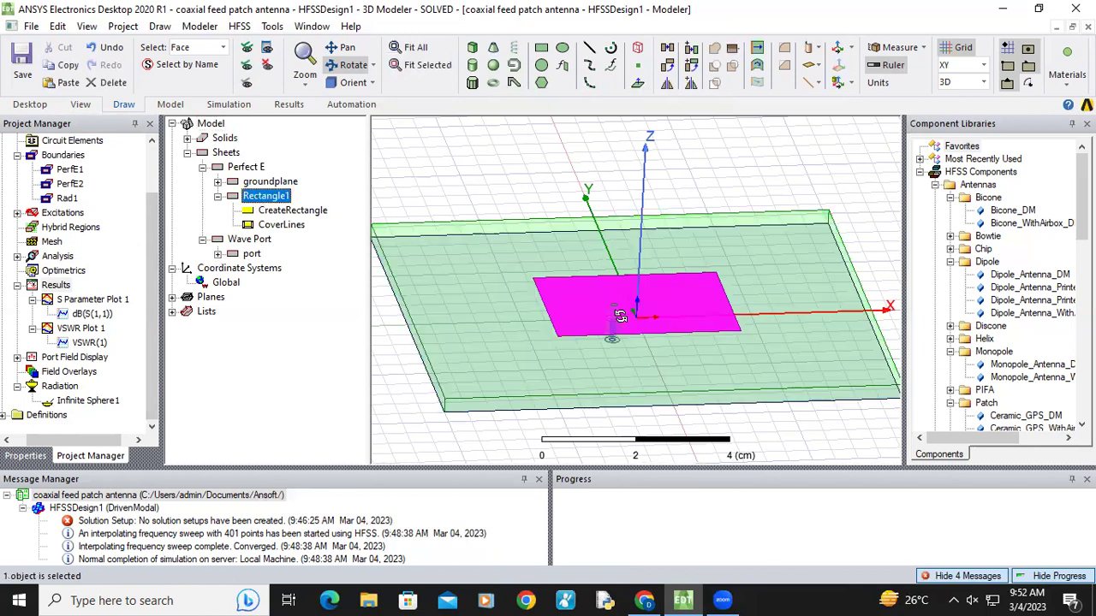
double_click(268, 197)
click(423, 211)
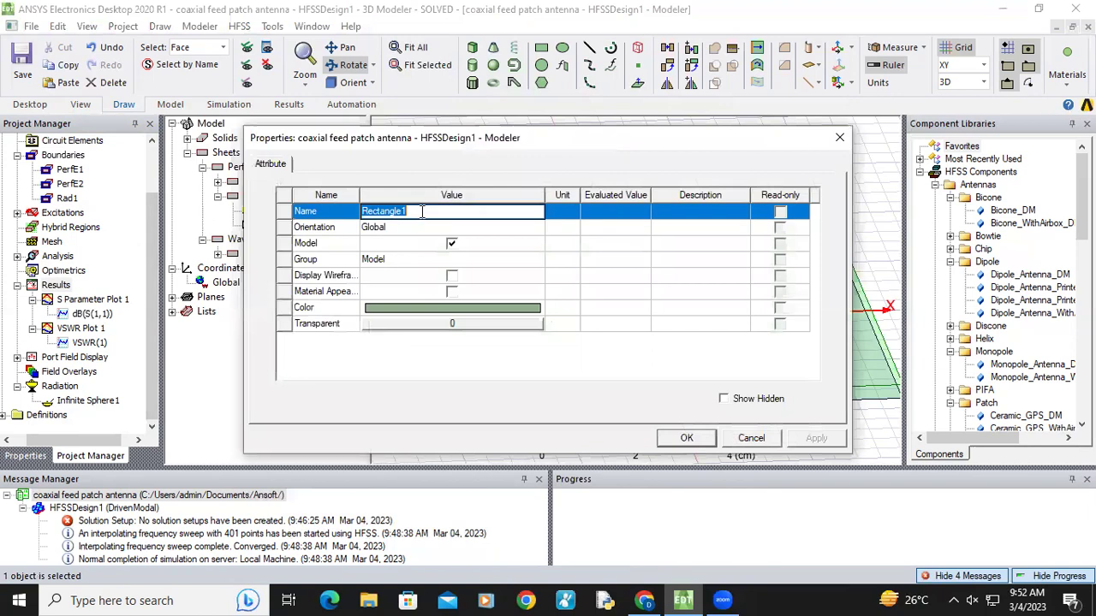
text(ps)
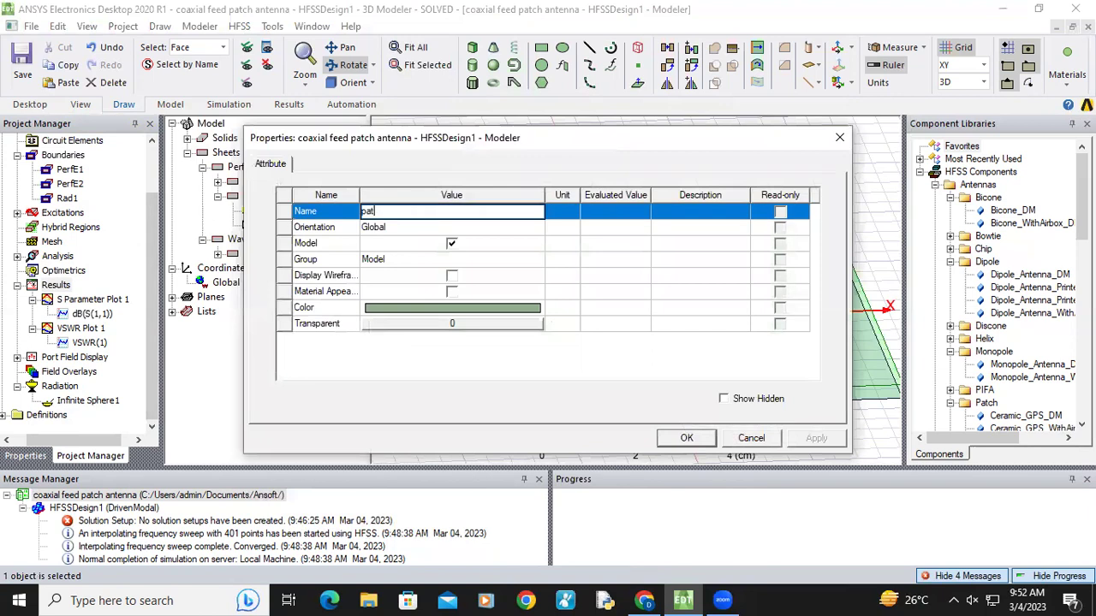
click(713, 437)
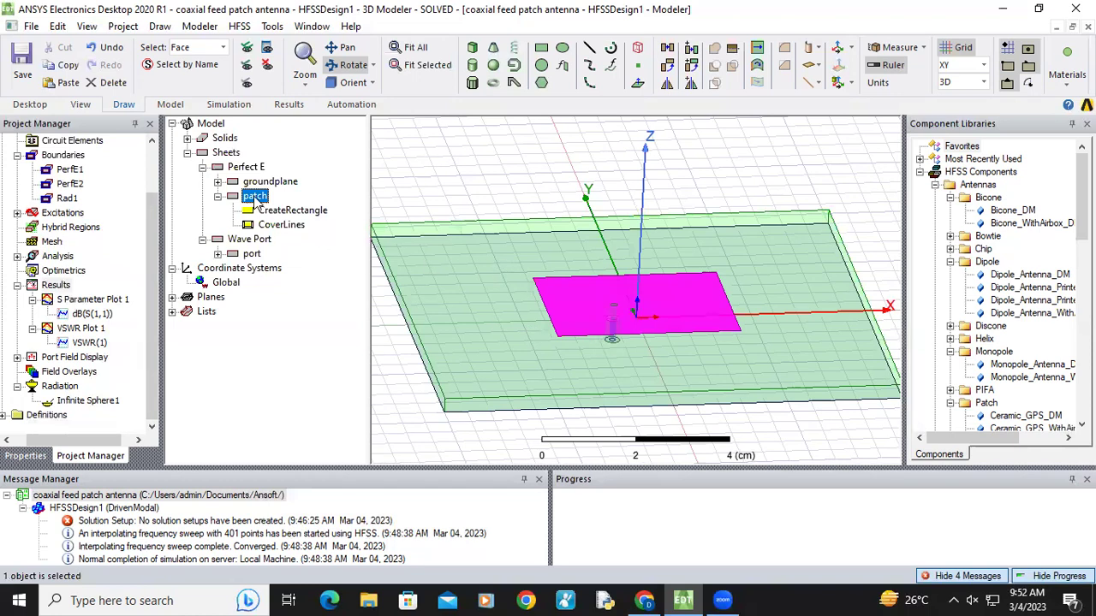
Step: Plot the Vector_E field on the patch sheet in AllObjects, using Setup1 LastAdaptive at 2.3GHz and 0deg phase
right_click(255, 199)
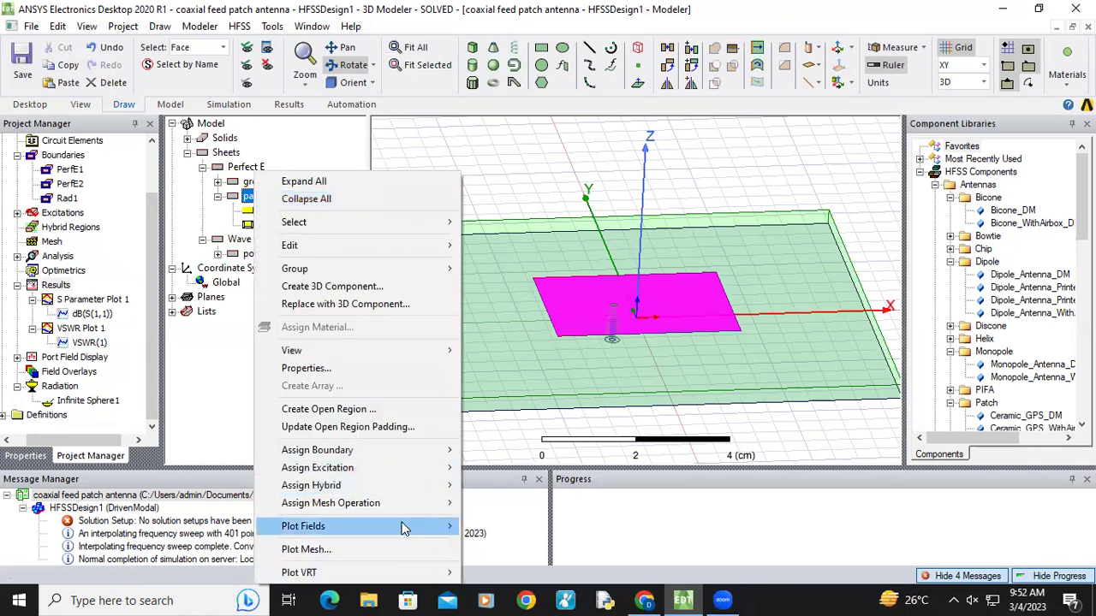
mouse_move(405, 528)
mouse_move(536, 390)
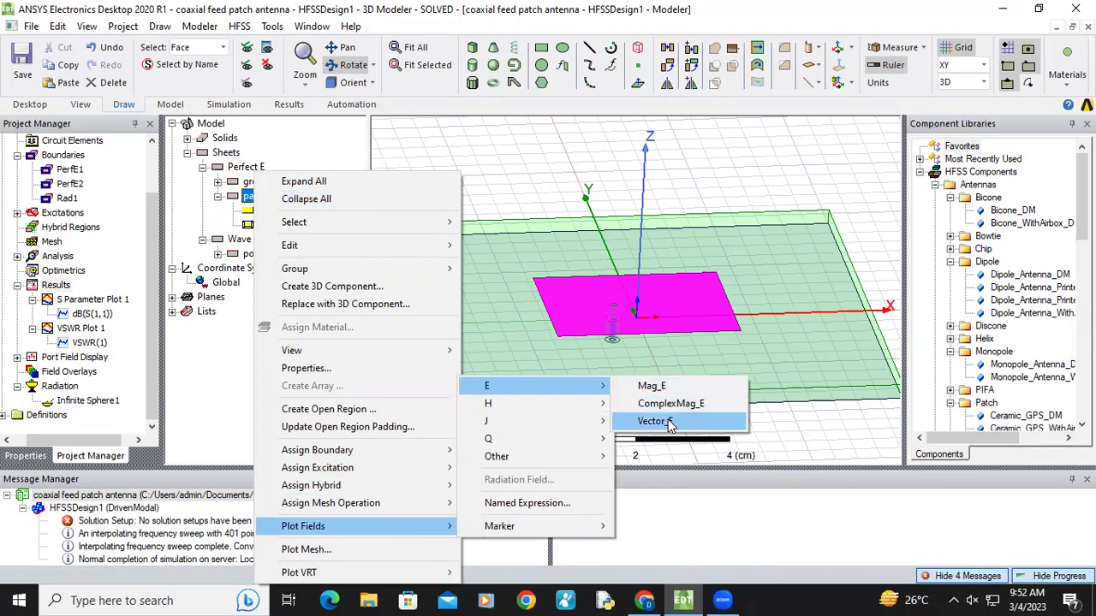
click(652, 421)
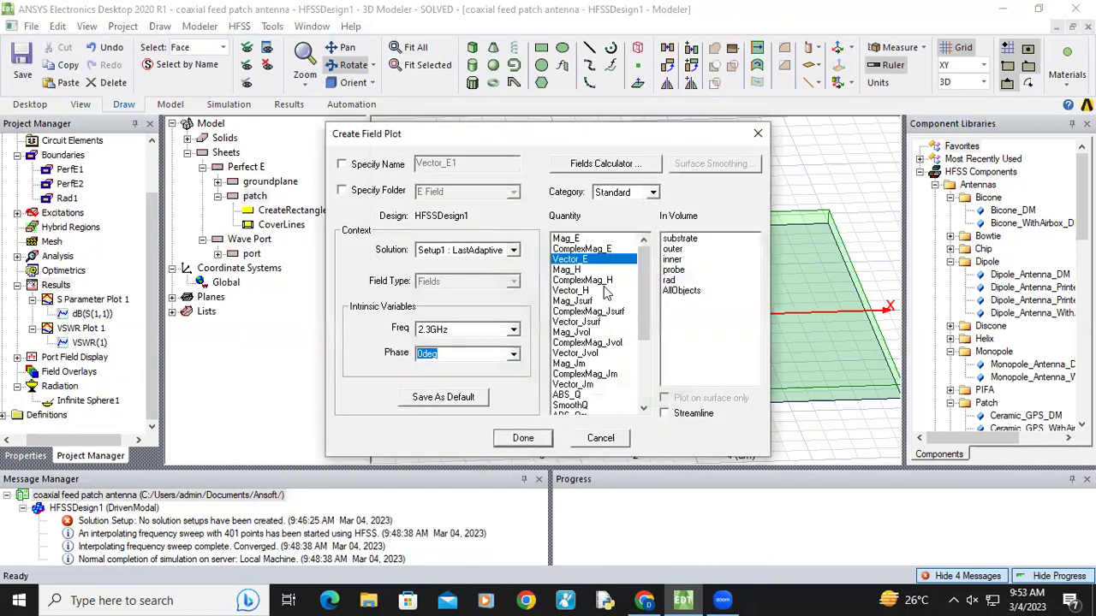
click(685, 292)
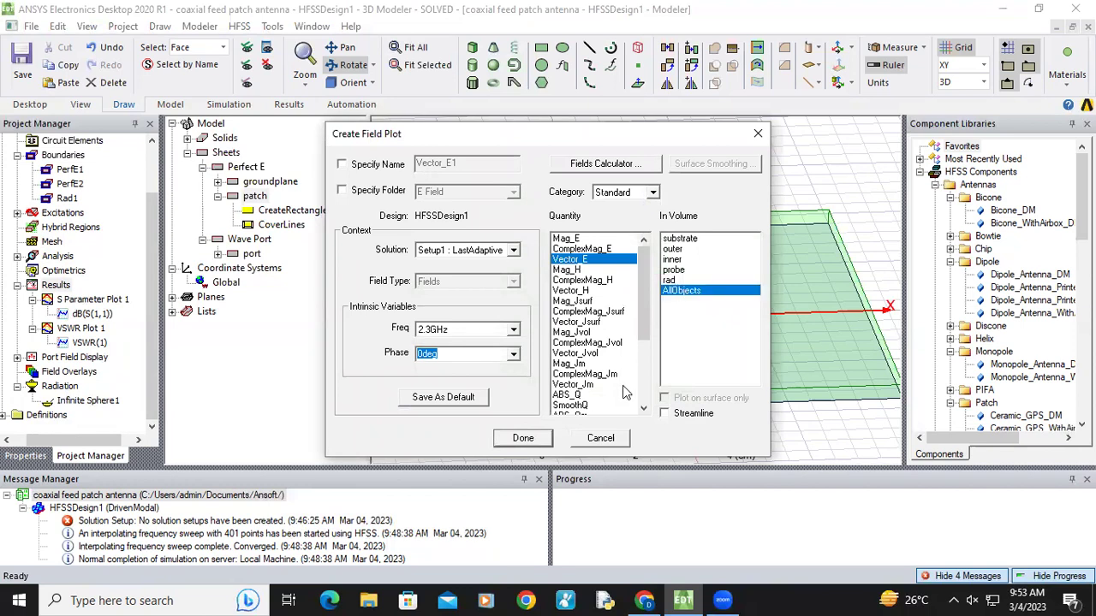
click(523, 439)
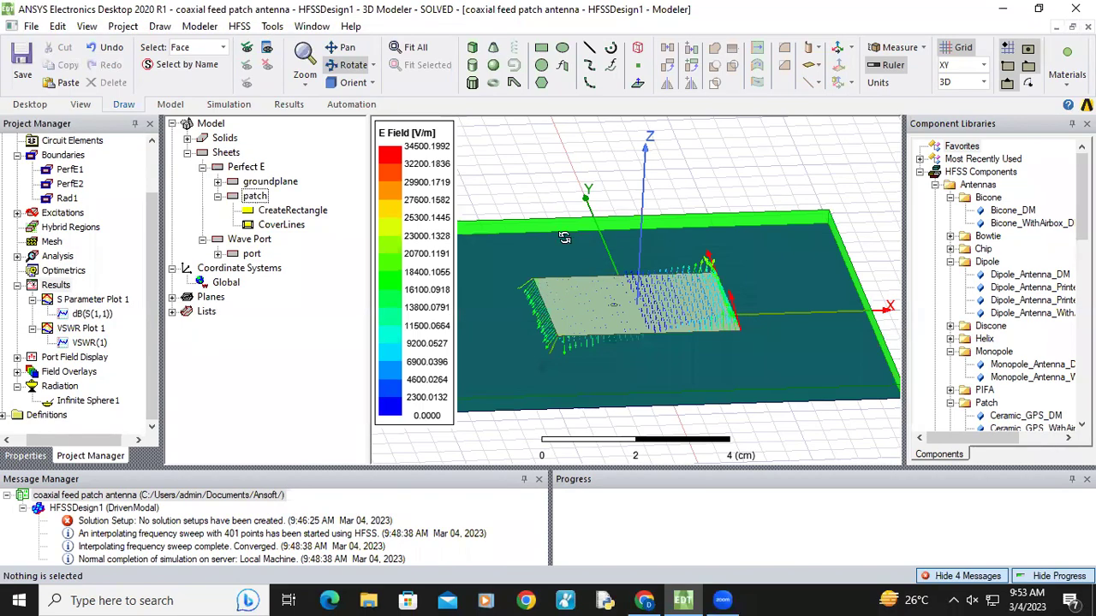
drag(694, 316, 608, 308)
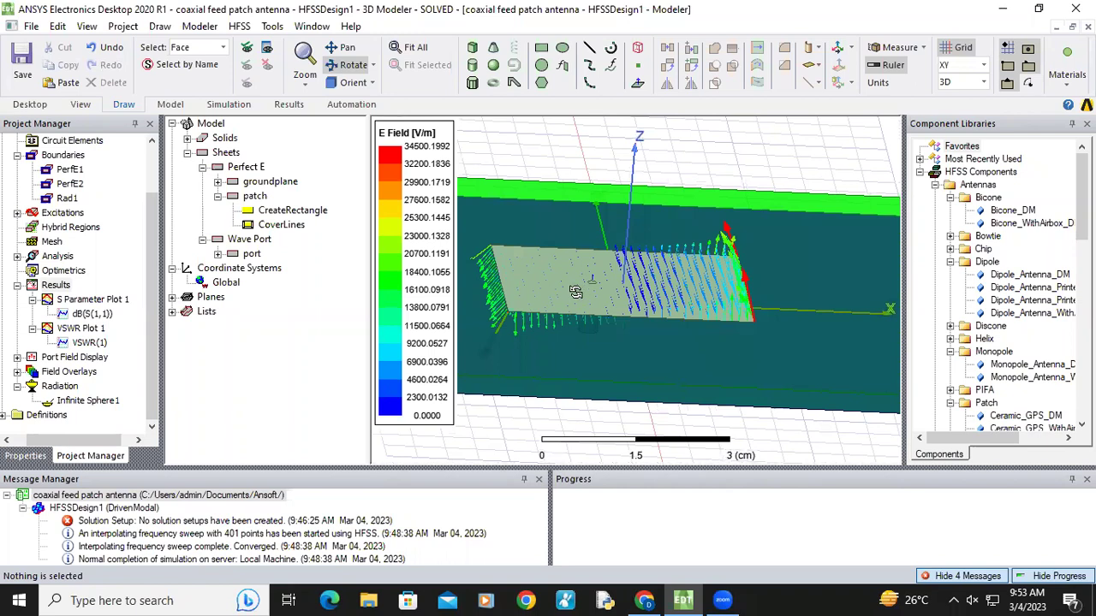
right_click(579, 294)
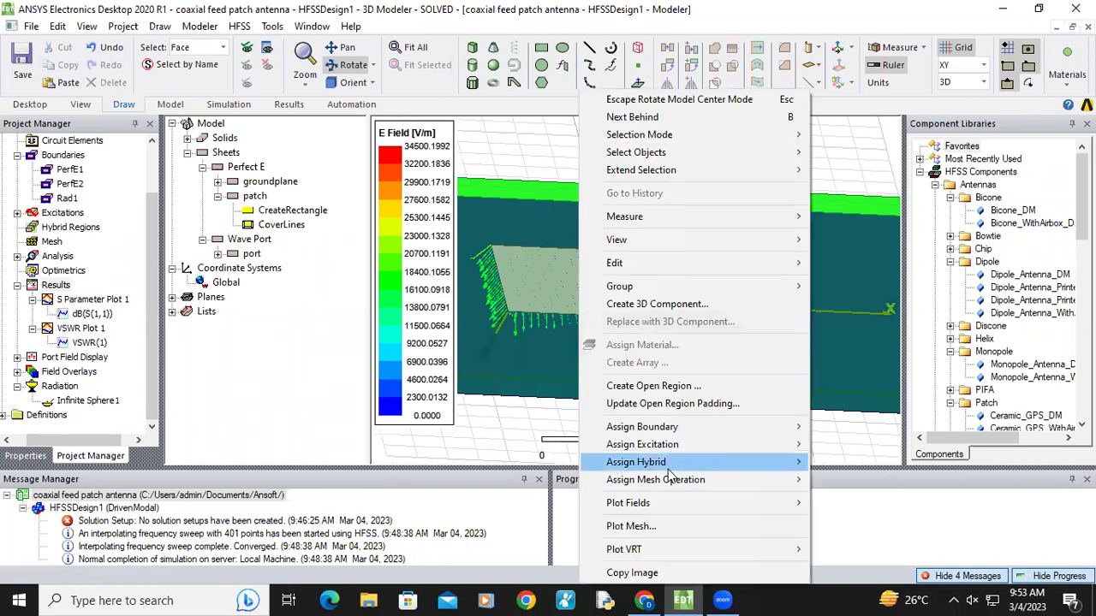
mouse_move(683, 505)
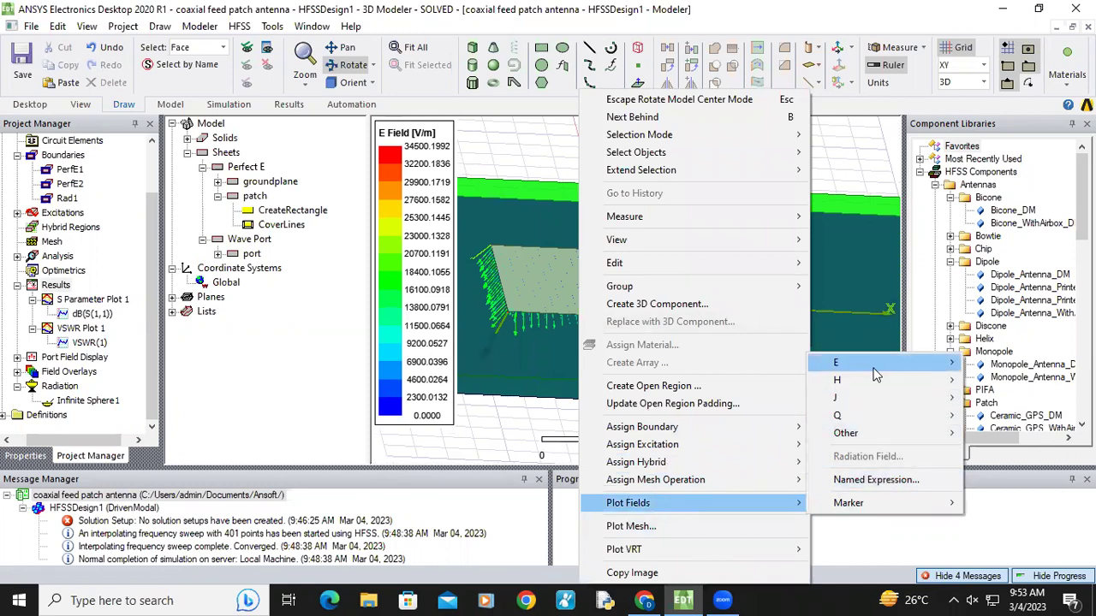
mouse_move(873, 367)
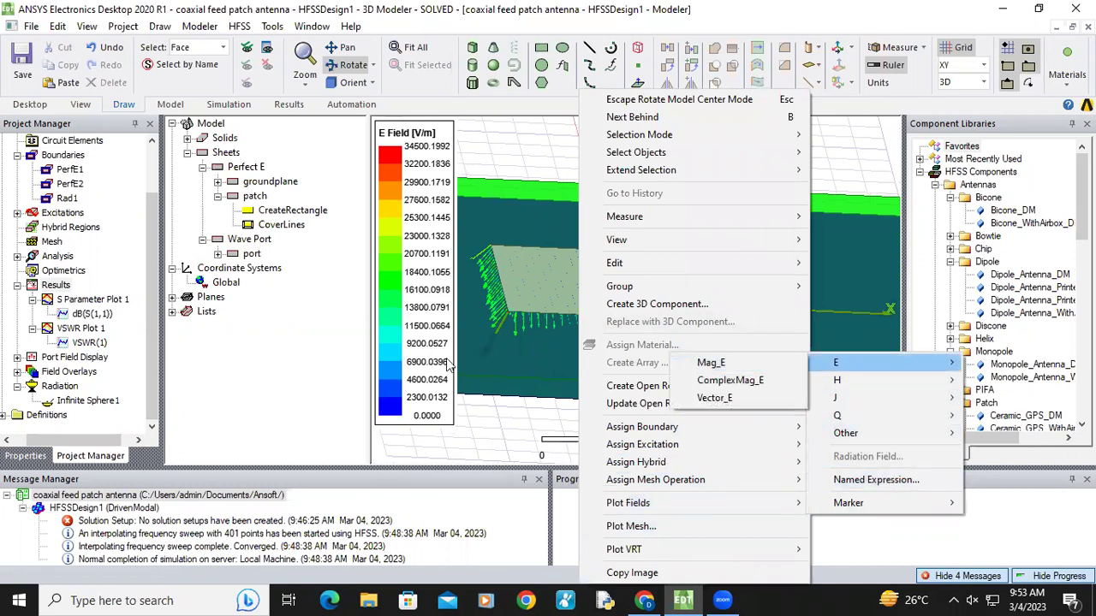
click(120, 373)
Step: Animate the Vector_E1 field overlay over Phase from 0deg to 350deg in 35 steps and view it from above
click(17, 357)
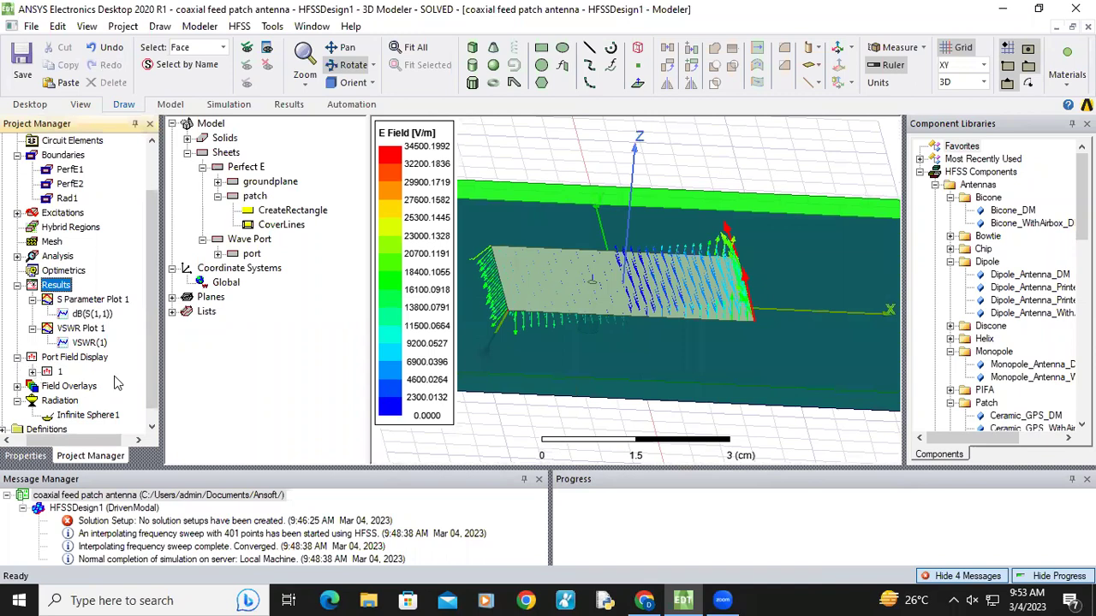
click(17, 386)
click(33, 401)
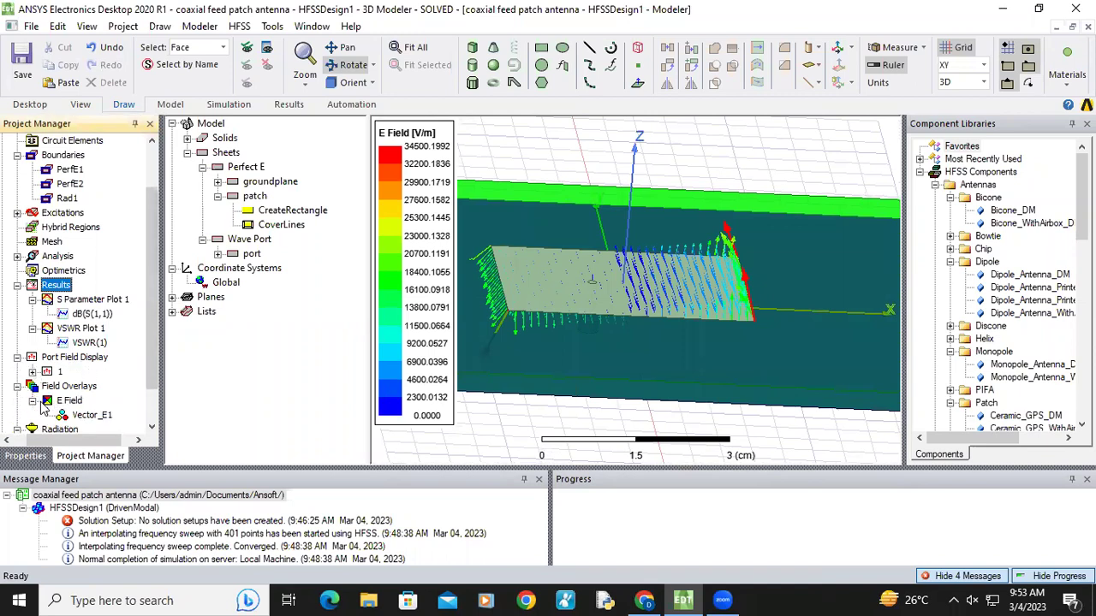
right_click(94, 417)
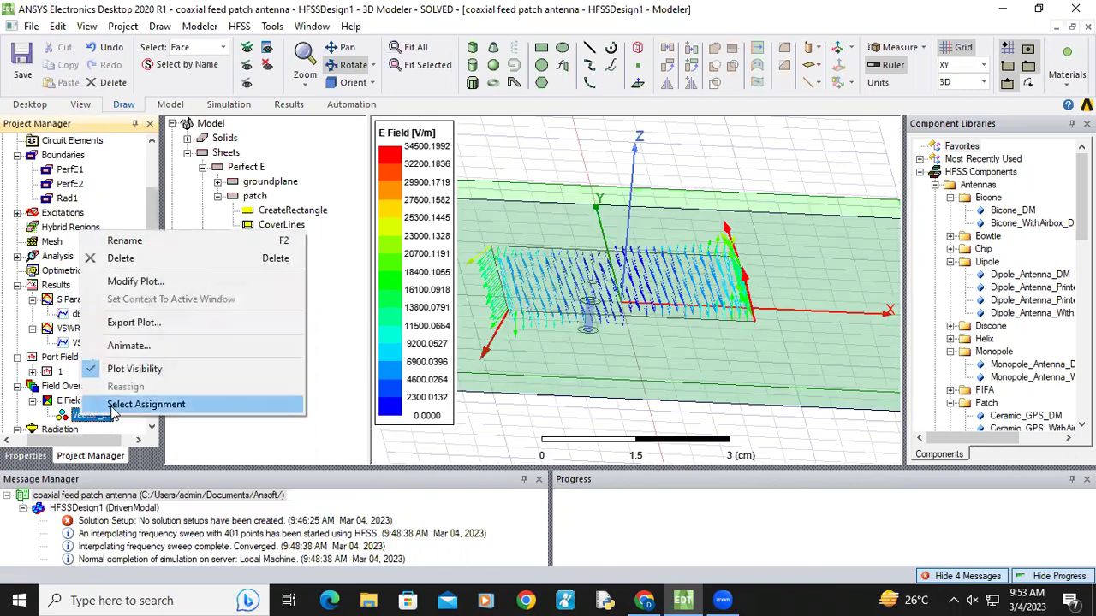
click(129, 346)
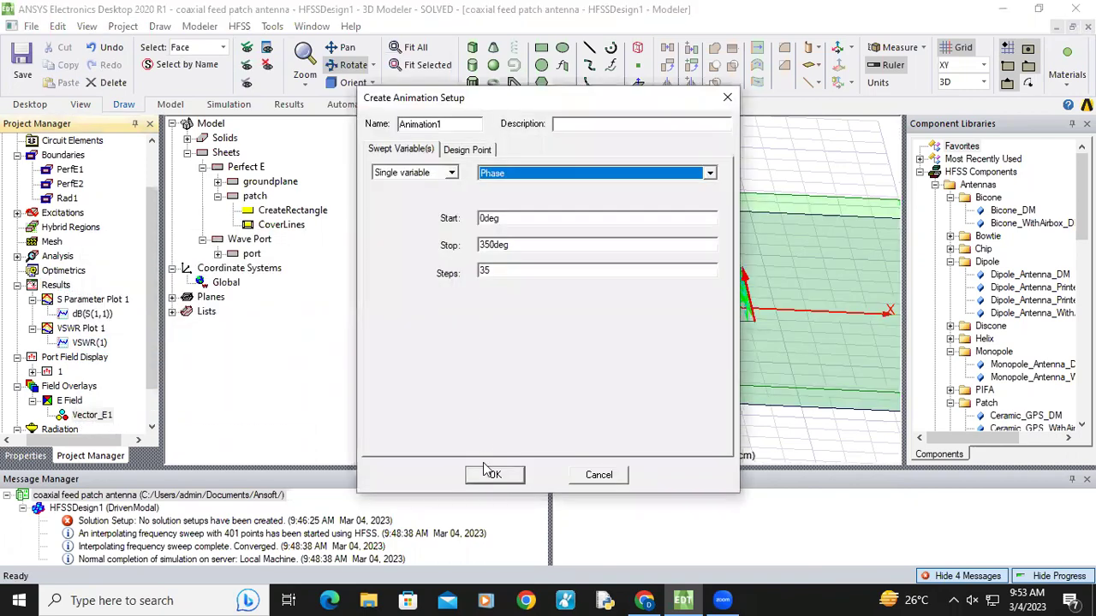
click(495, 476)
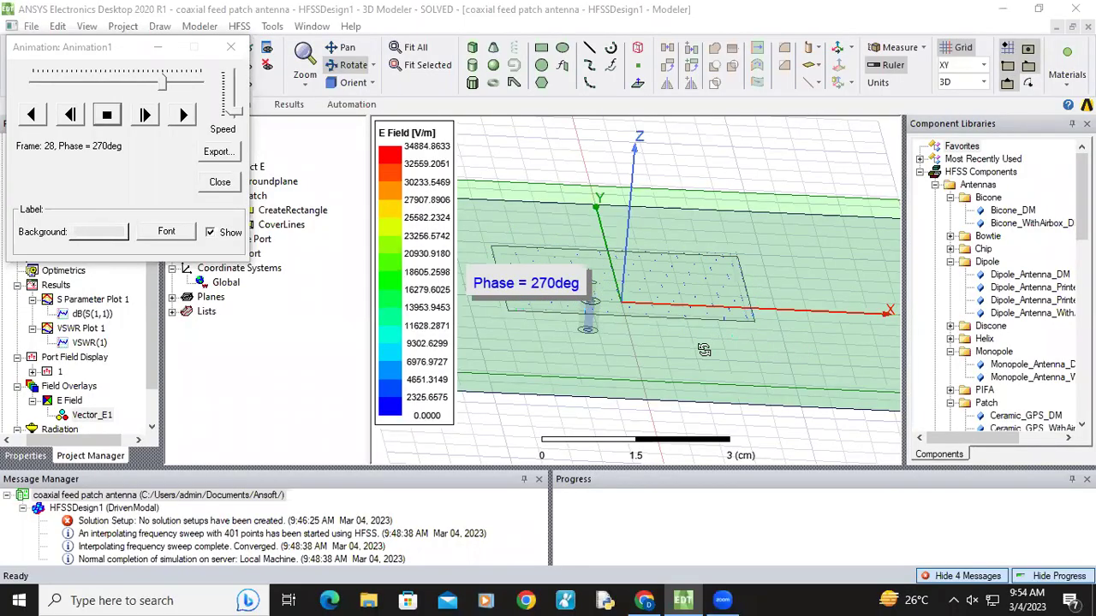
drag(692, 350, 675, 317)
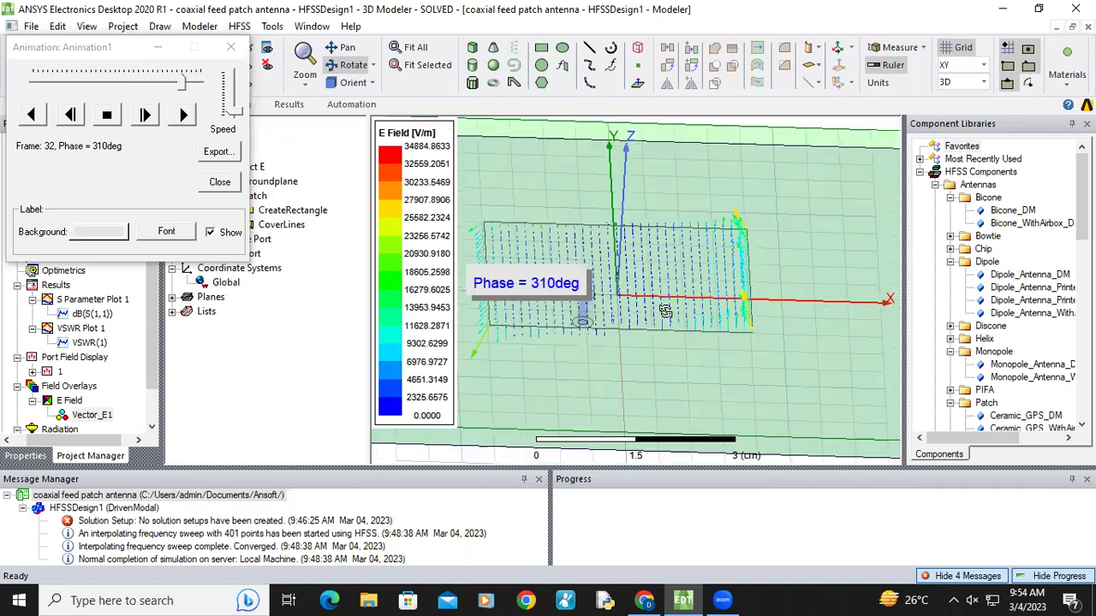